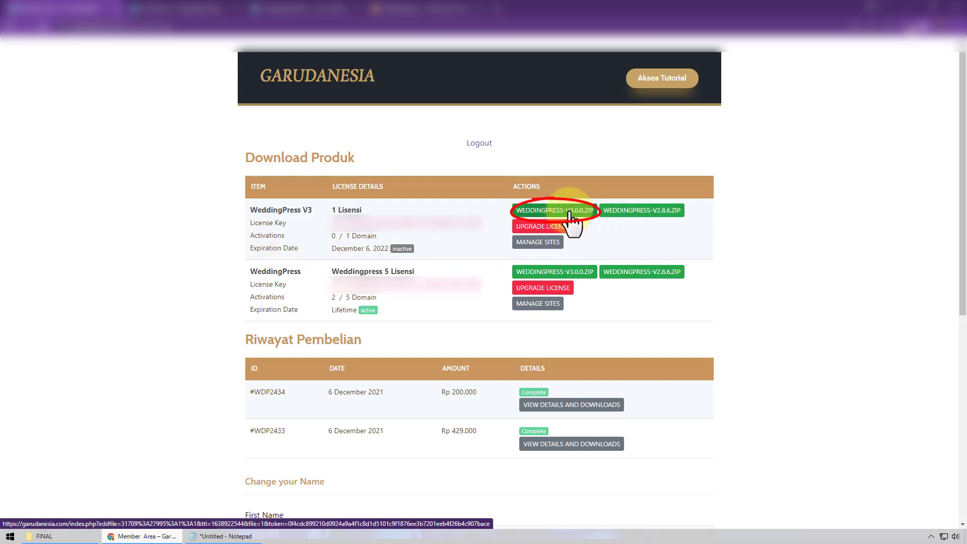
# Step: Check the downloaded weddingpress-v3.0.0 archive in the FINAL folder, then return to the browser
pyautogui.click(75, 536)
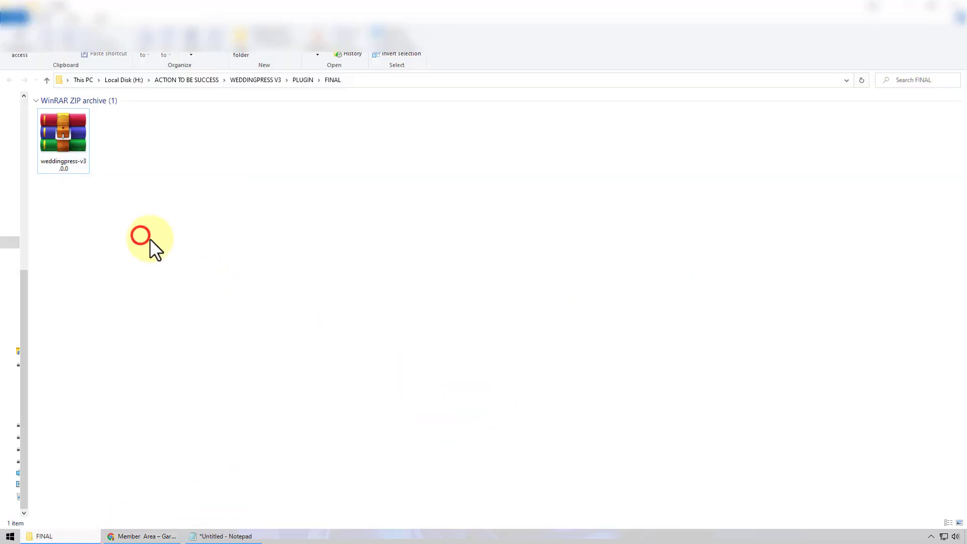
pyautogui.moveTo(150, 238); pyautogui.dragTo(55, 141)
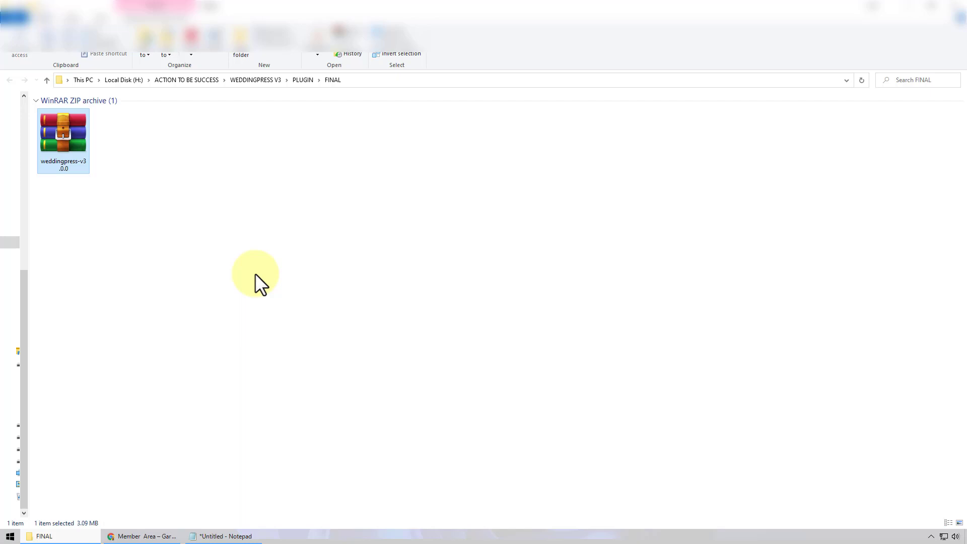
pyautogui.click(151, 536)
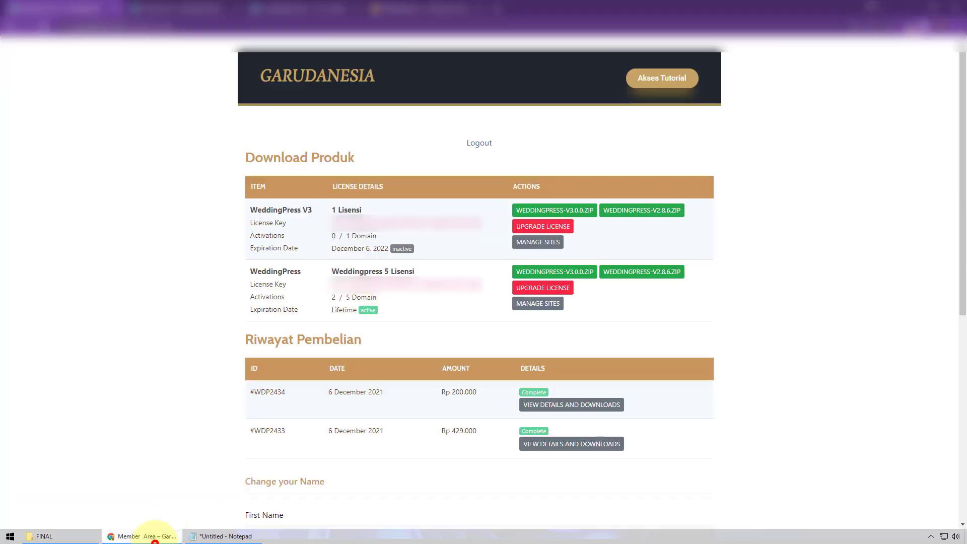
# Step: Open the installed themes page in the WordPress admin and view the site's front page
pyautogui.click(178, 2)
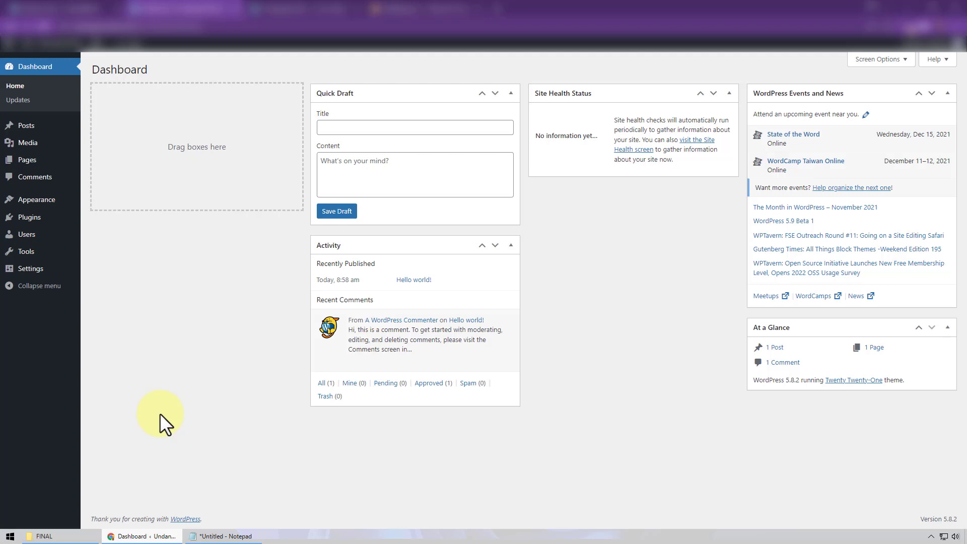
pyautogui.moveTo(62, 204)
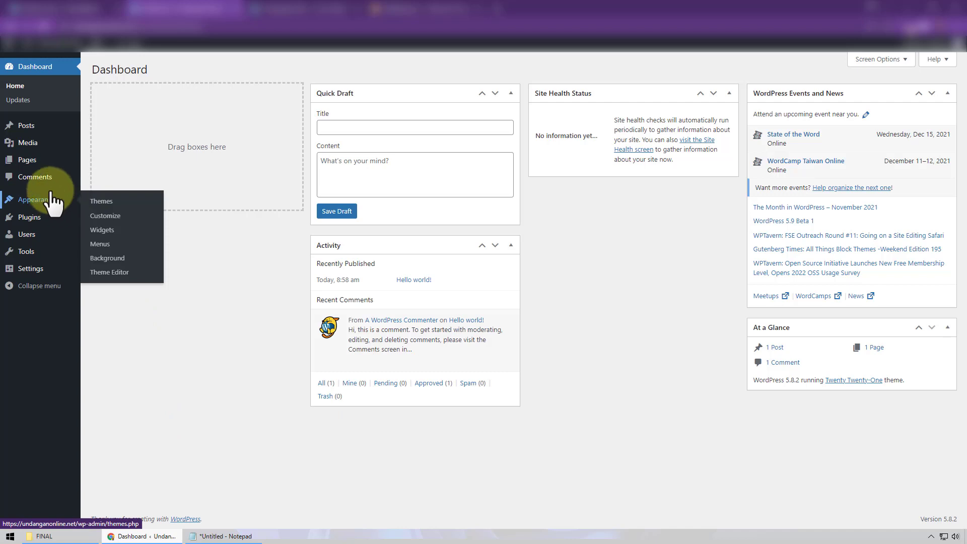
pyautogui.click(91, 201)
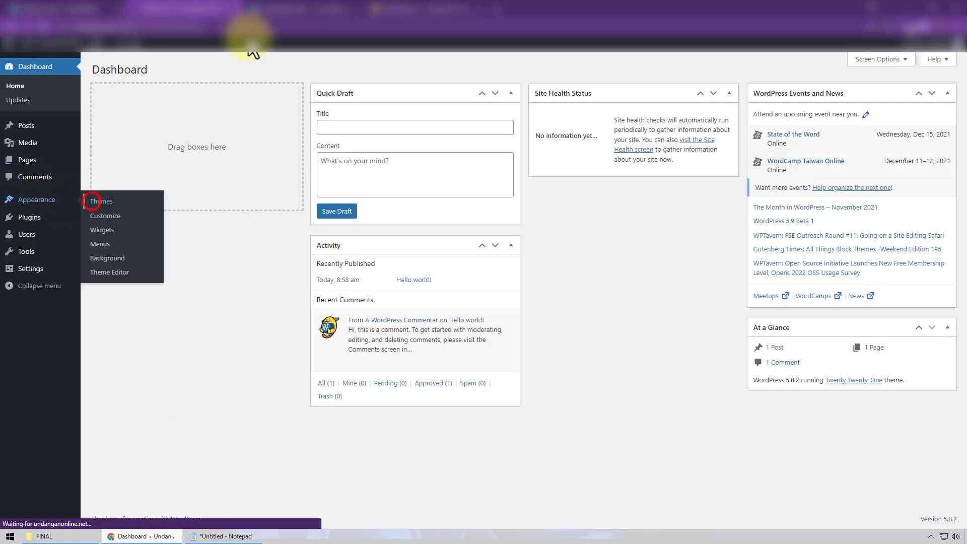
pyautogui.click(292, 6)
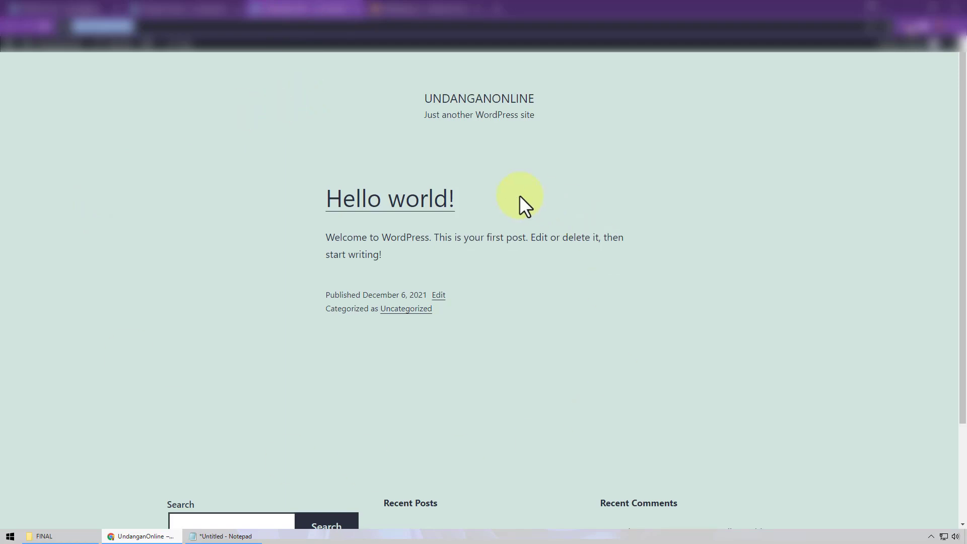
pyautogui.click(151, 9)
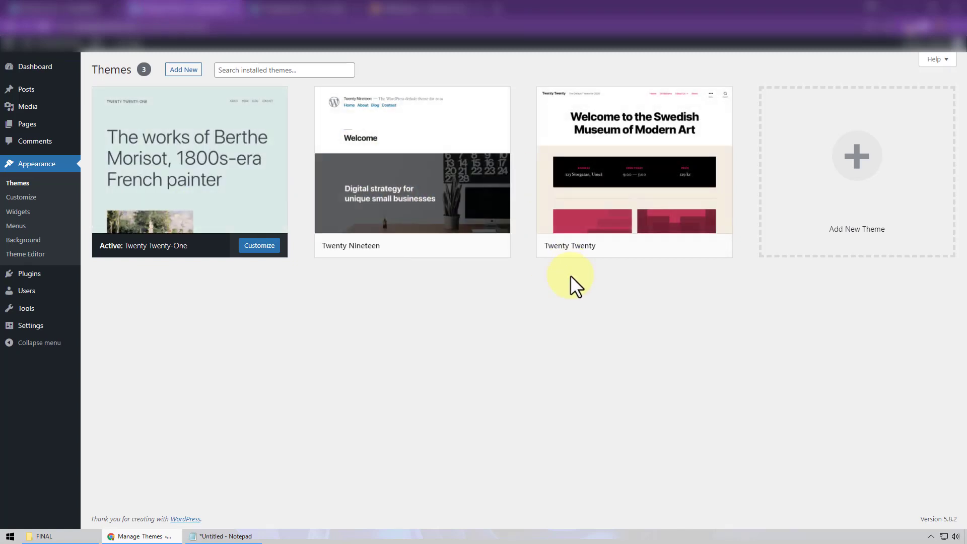
# Step: Add the Hello Elementor theme from the popular themes, installing and activating it
pyautogui.click(182, 70)
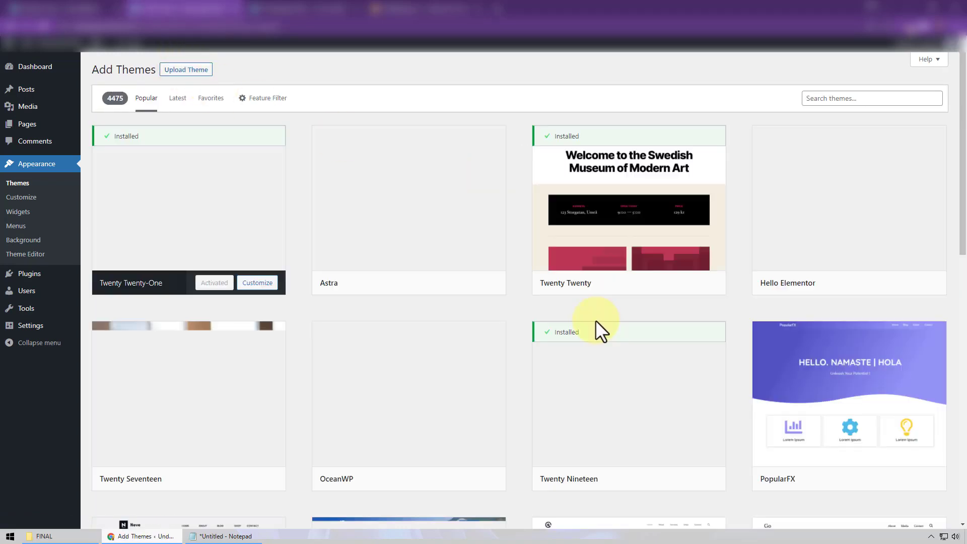
pyautogui.moveTo(846, 292)
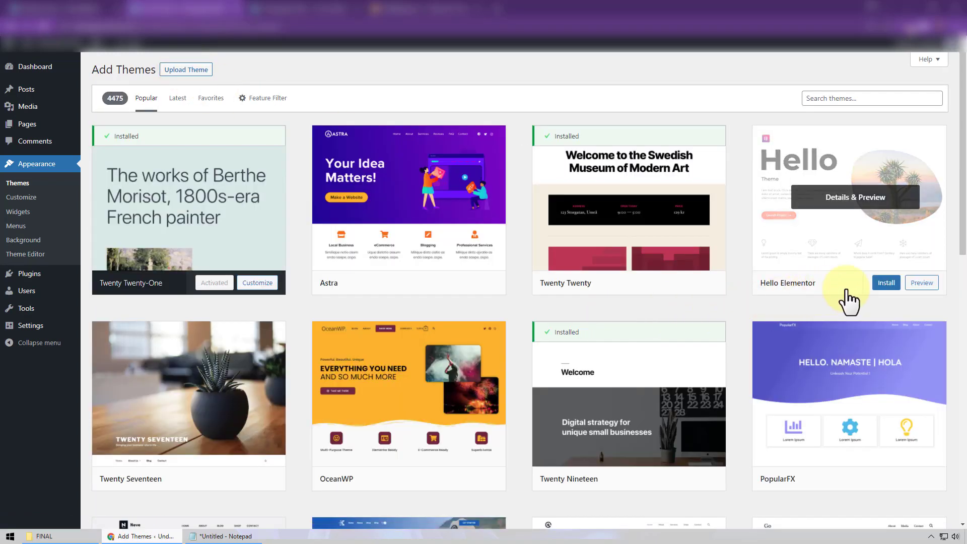
pyautogui.click(881, 284)
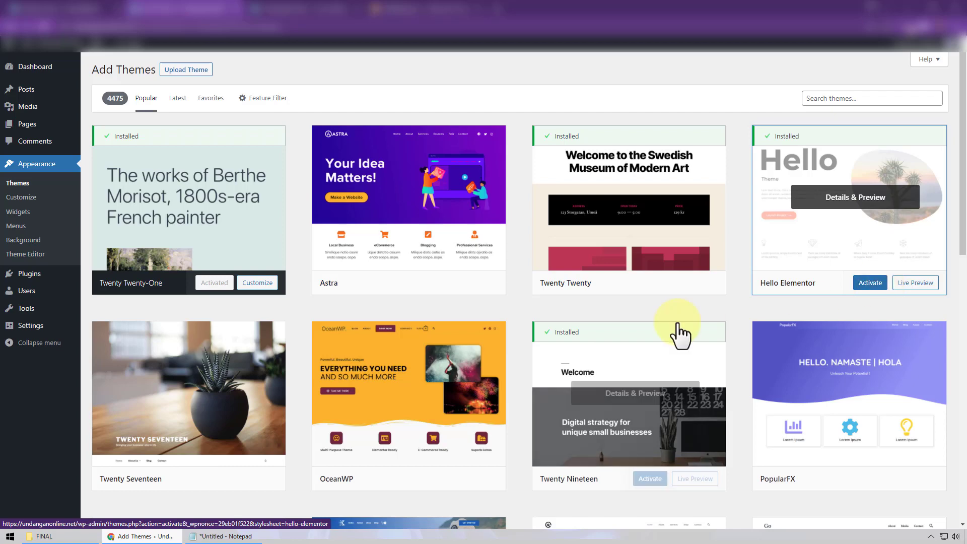
pyautogui.click(874, 289)
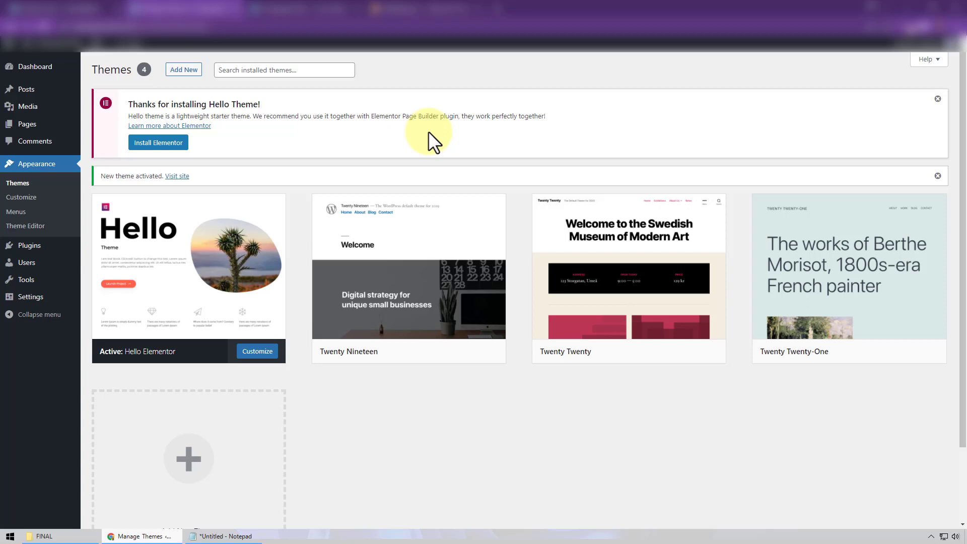
# Step: Install the Elementor plugin recommended by the Hello theme and activate it
pyautogui.click(164, 145)
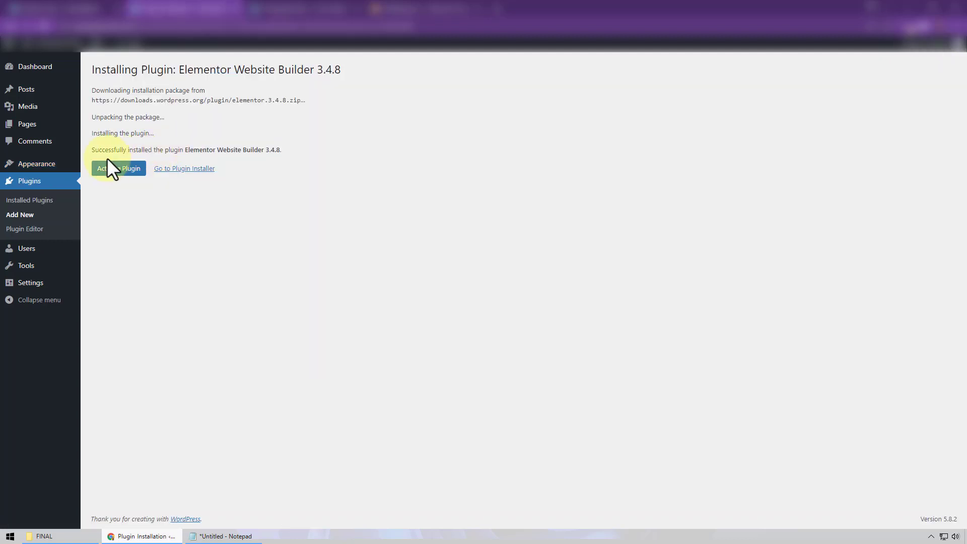
pyautogui.click(119, 172)
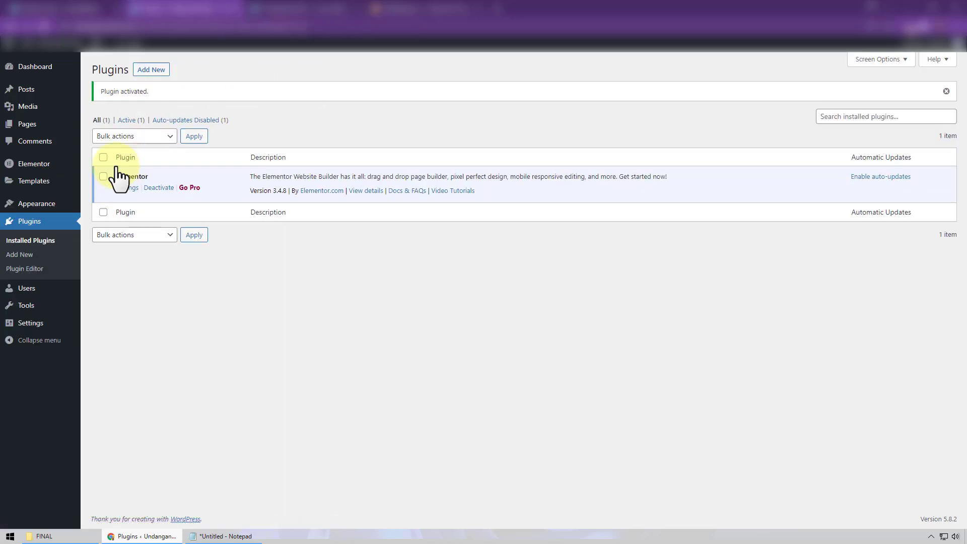
# Step: Check the installed themes for Hello Elementor and the installed plugins for Elementor
pyautogui.moveTo(65, 205)
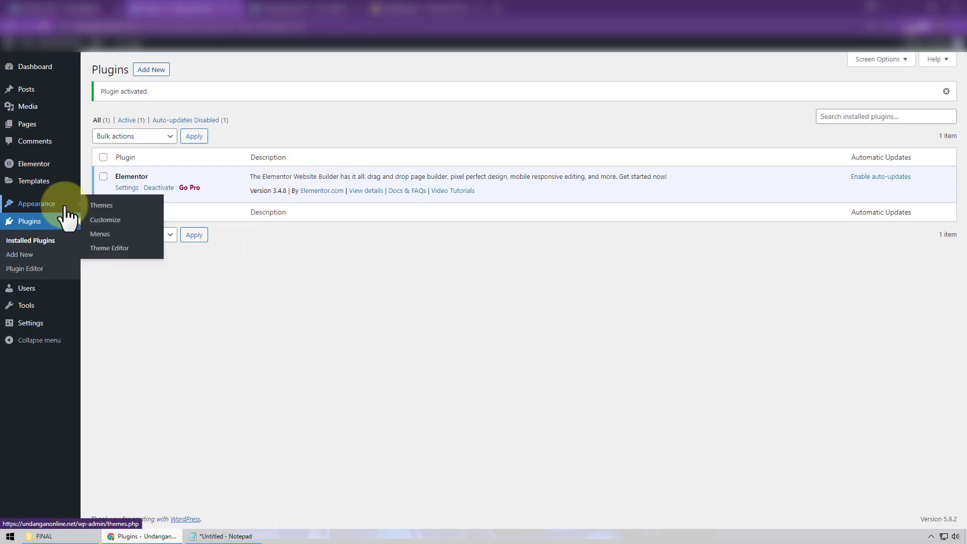
pyautogui.click(104, 205)
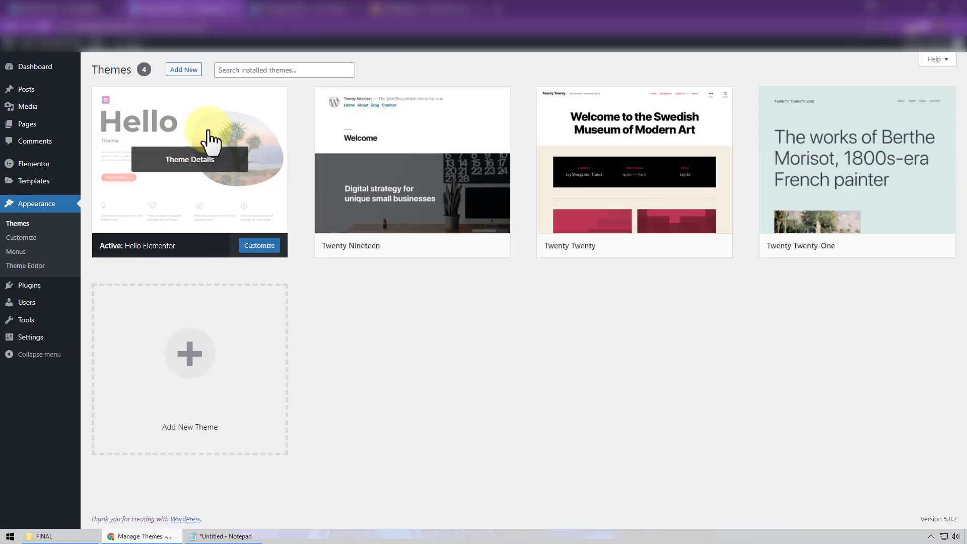
pyautogui.moveTo(21, 290)
pyautogui.click(96, 289)
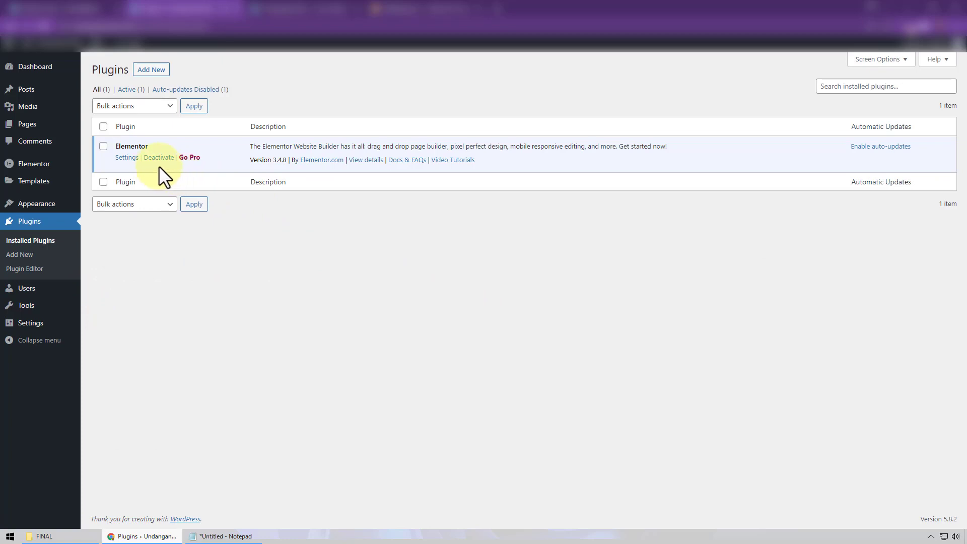
# Step: Search the plugin directory for "file manager", and install and activate the File Manager plugin
pyautogui.click(159, 71)
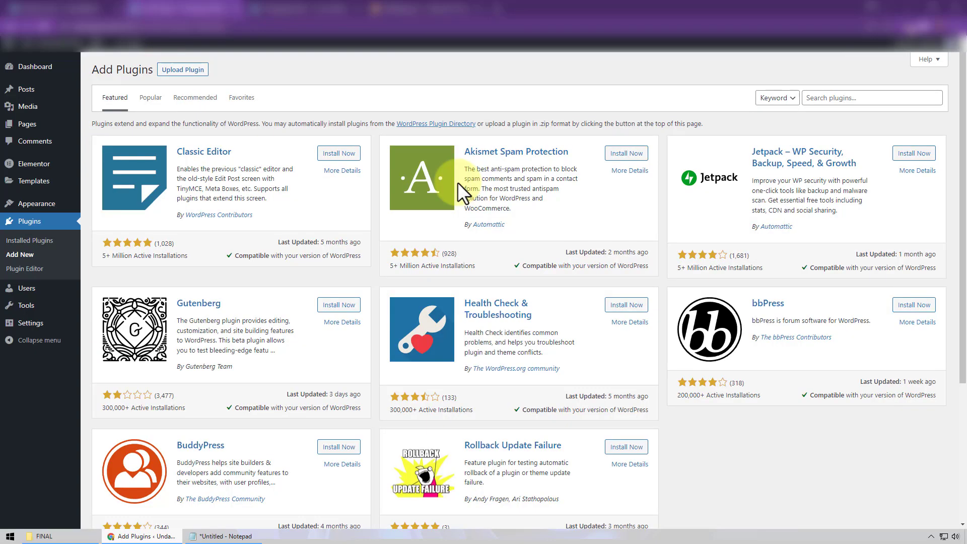
pyautogui.click(858, 100)
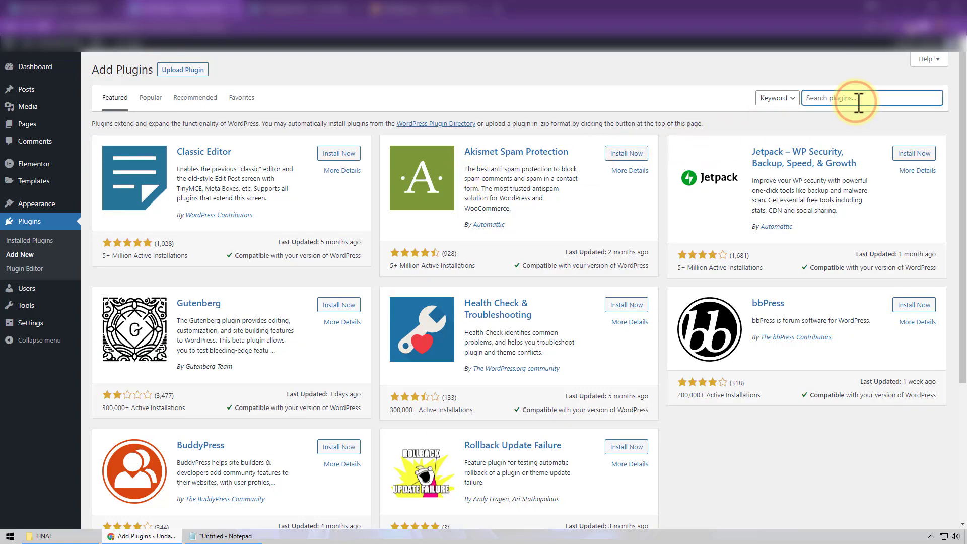
pyautogui.write('file manager')
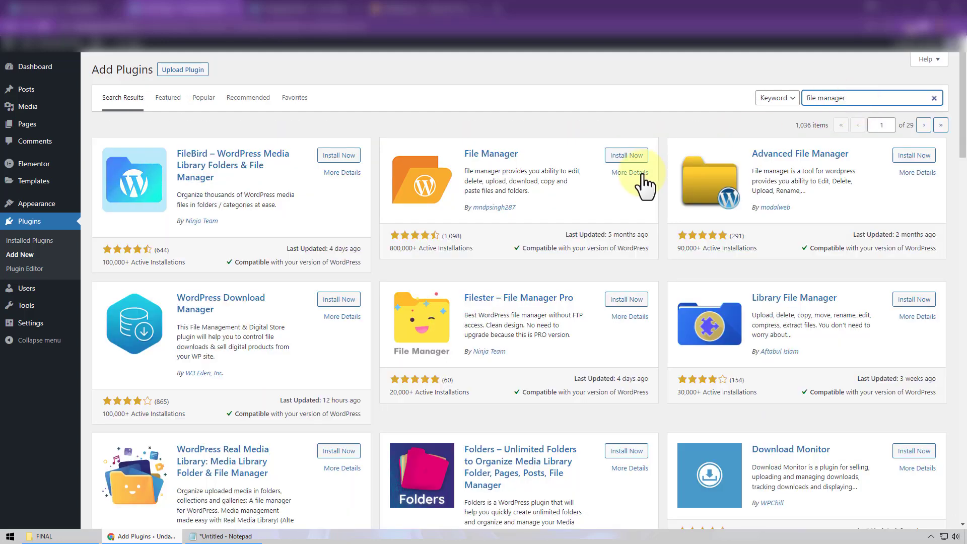
pyautogui.click(625, 157)
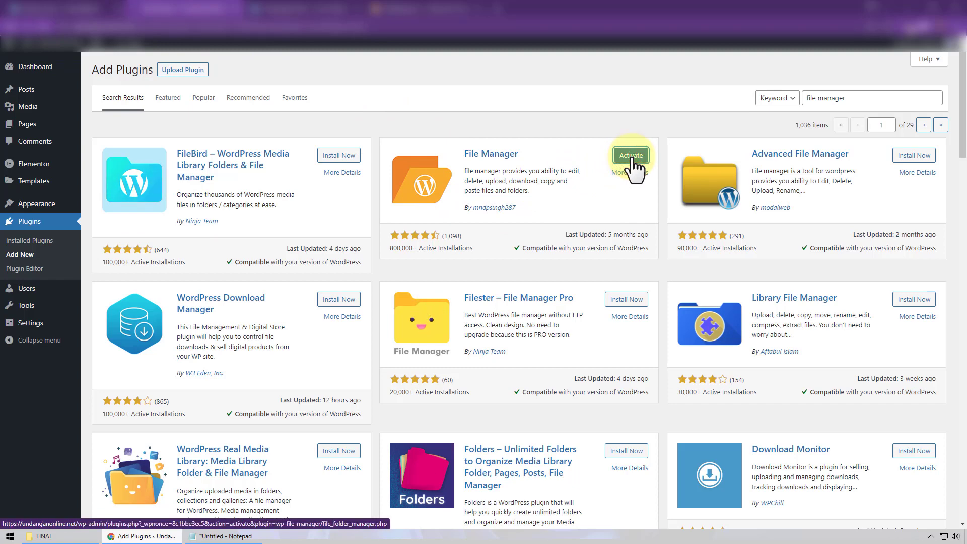
pyautogui.click(632, 160)
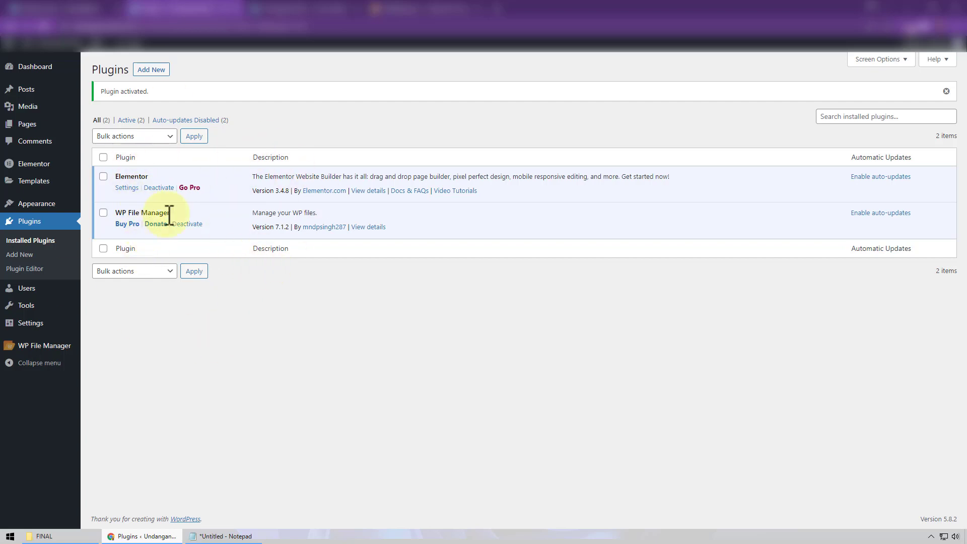
# Step: Open WP File Manager and copy the line define('WP_MEMORY_LIMIT', '512M'); from the Notepad notes
pyautogui.click(69, 344)
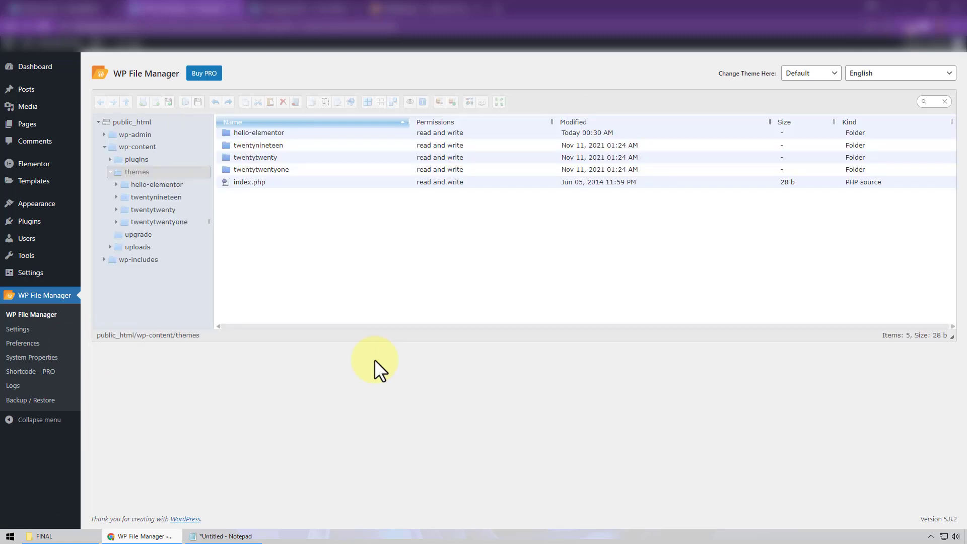
pyautogui.click(247, 536)
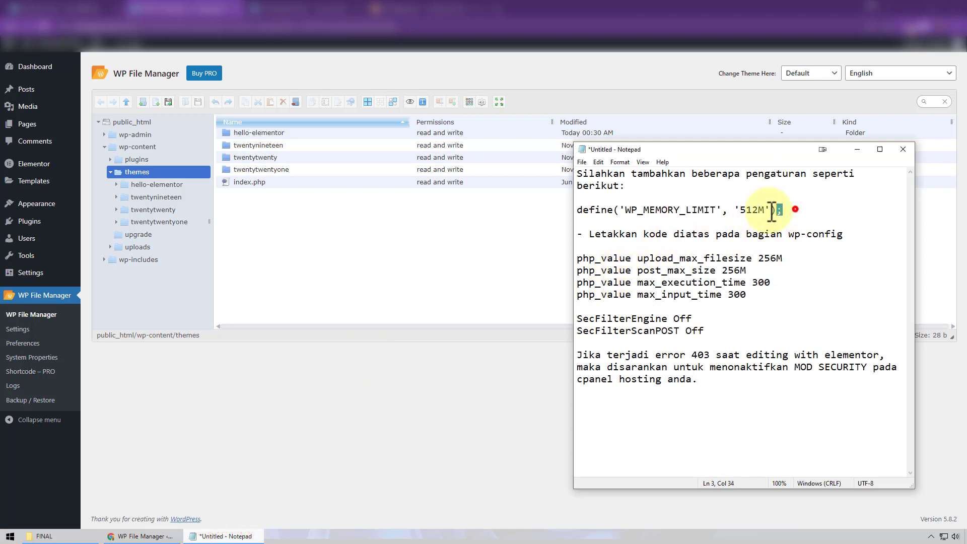
pyautogui.moveTo(786, 210); pyautogui.dragTo(577, 210)
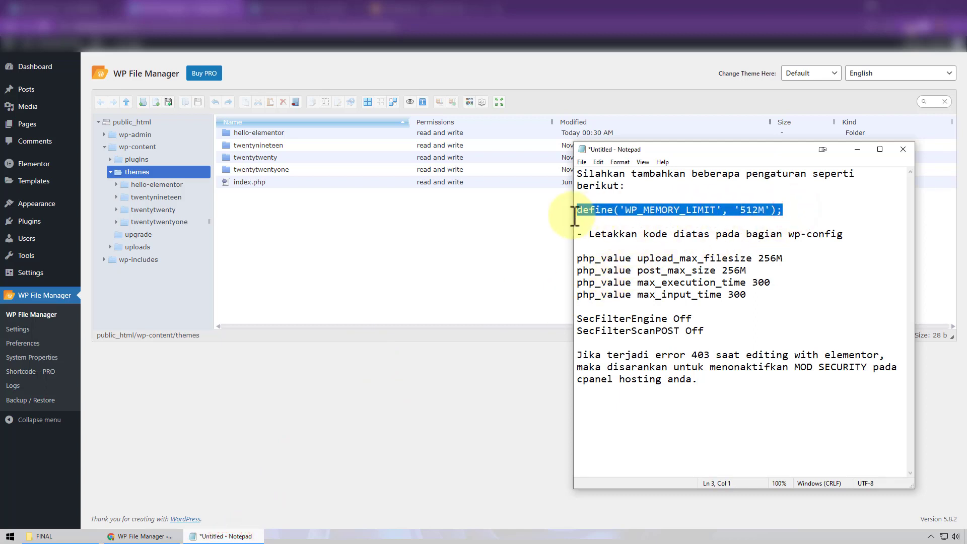
pyautogui.rightClick(675, 211)
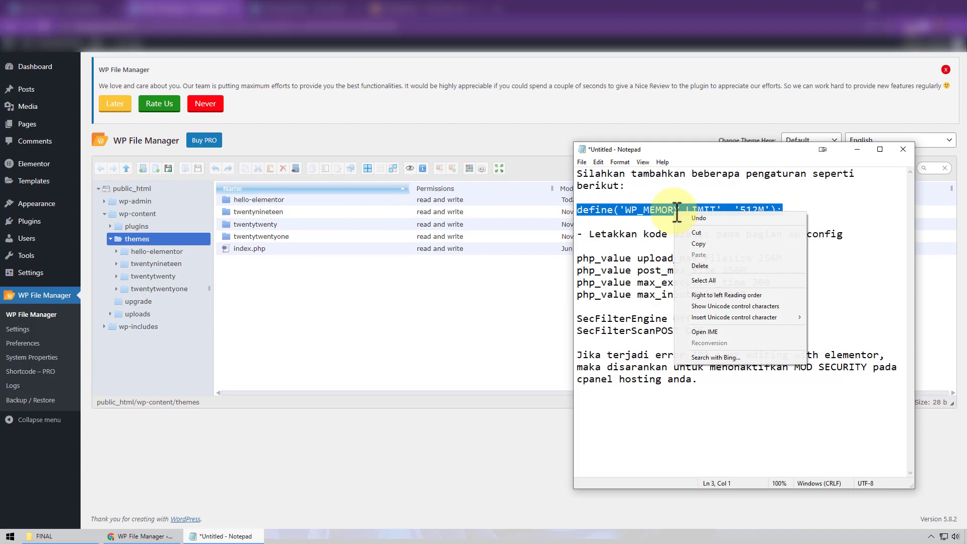
pyautogui.click(708, 244)
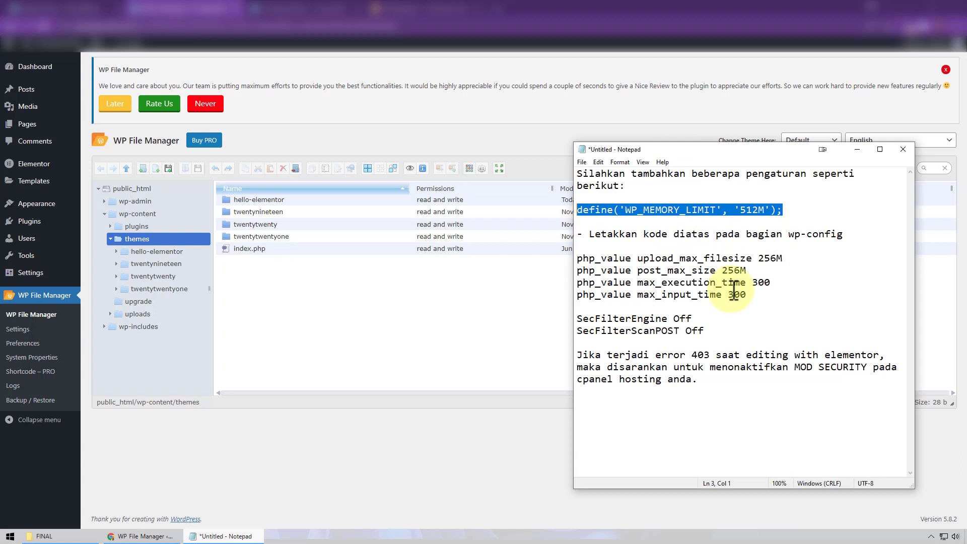
# Step: Open wp-config.php from the public_html root folder in the code editor
pyautogui.click(135, 215)
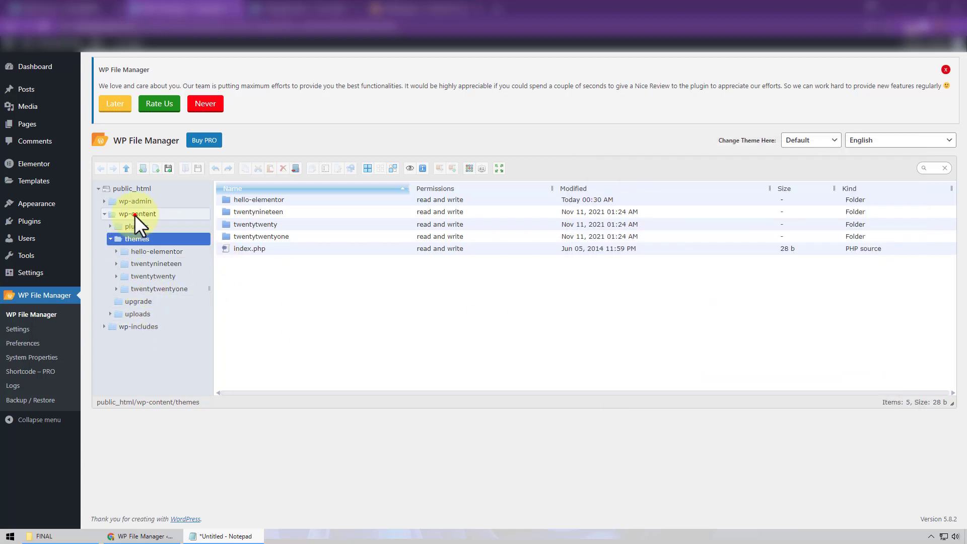
pyautogui.click(143, 188)
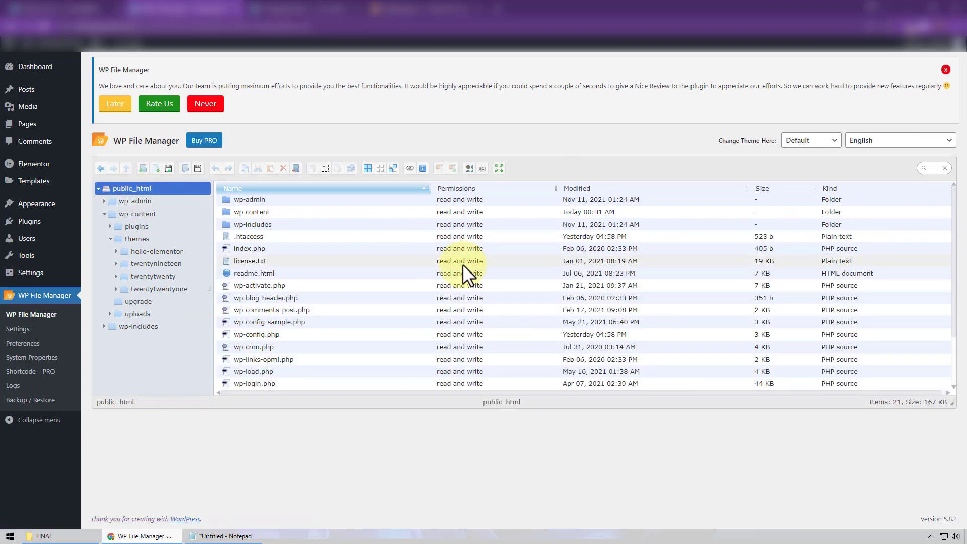
pyautogui.click(261, 332)
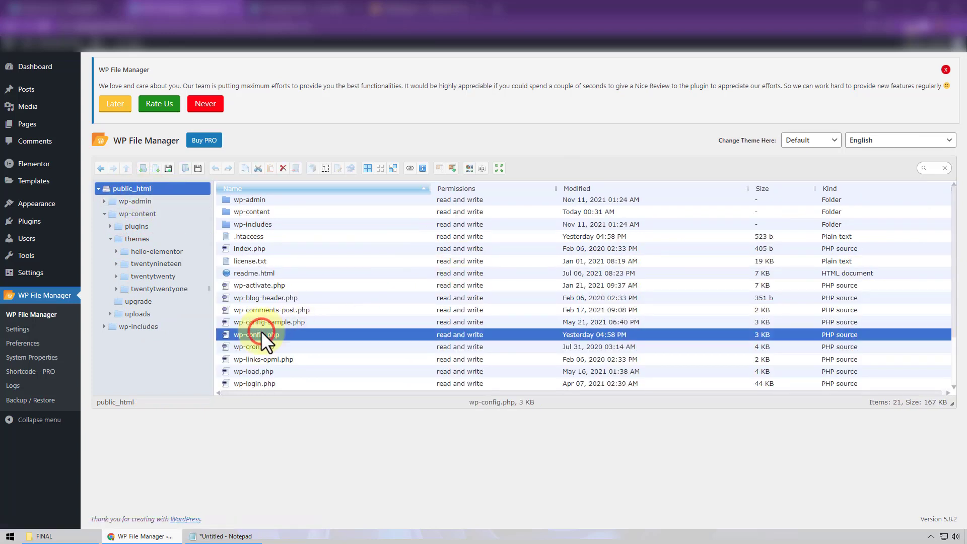
pyautogui.rightClick(276, 334)
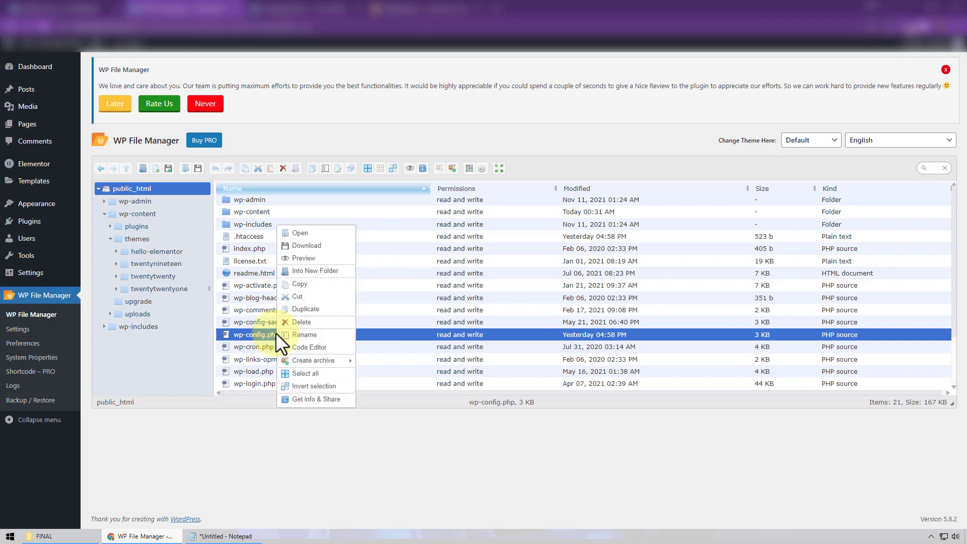
pyautogui.click(313, 346)
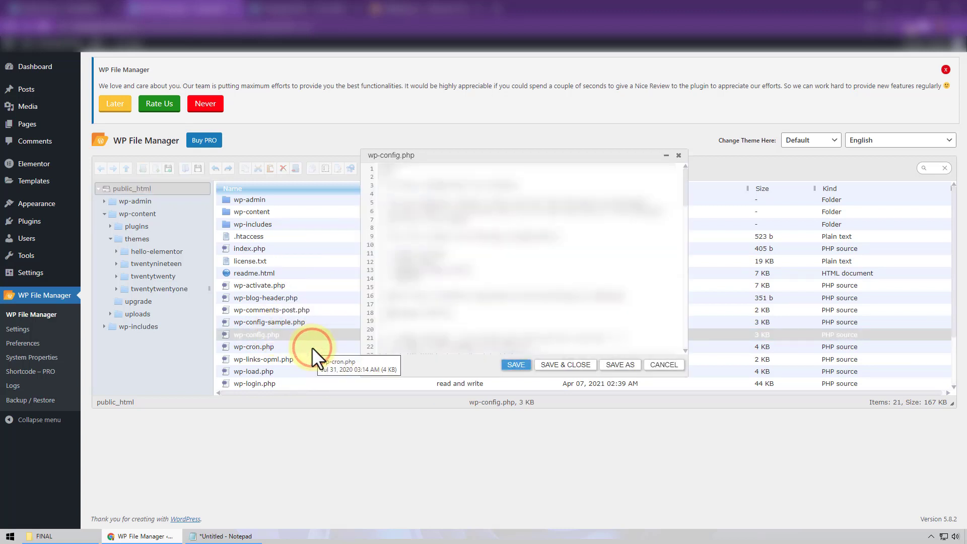
# Step: Paste define('WP_MEMORY_LIMIT', '512M'); above the "That's all, stop editing!" comment in wp-config.php, and save and close the file
pyautogui.scroll(-4, 521, 271)
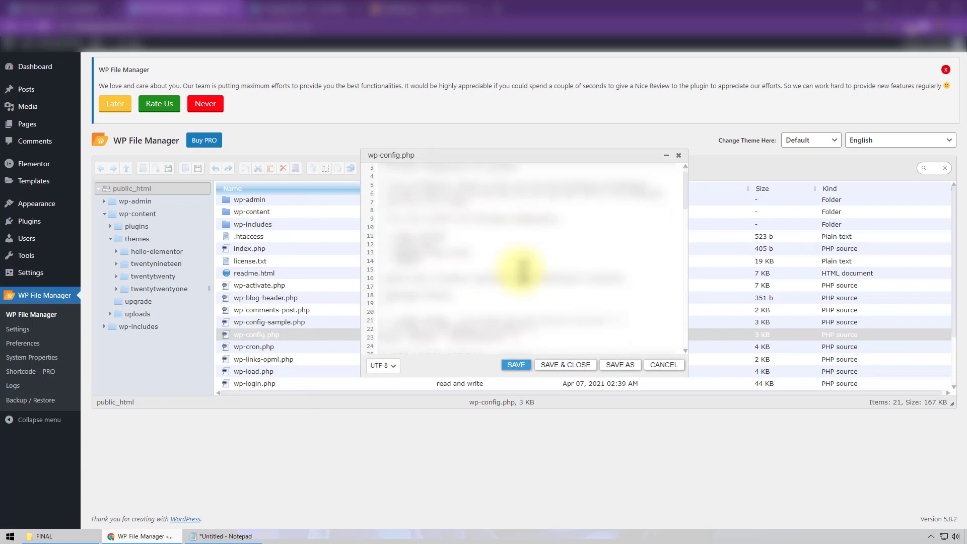
pyautogui.scroll(-5, 521, 270)
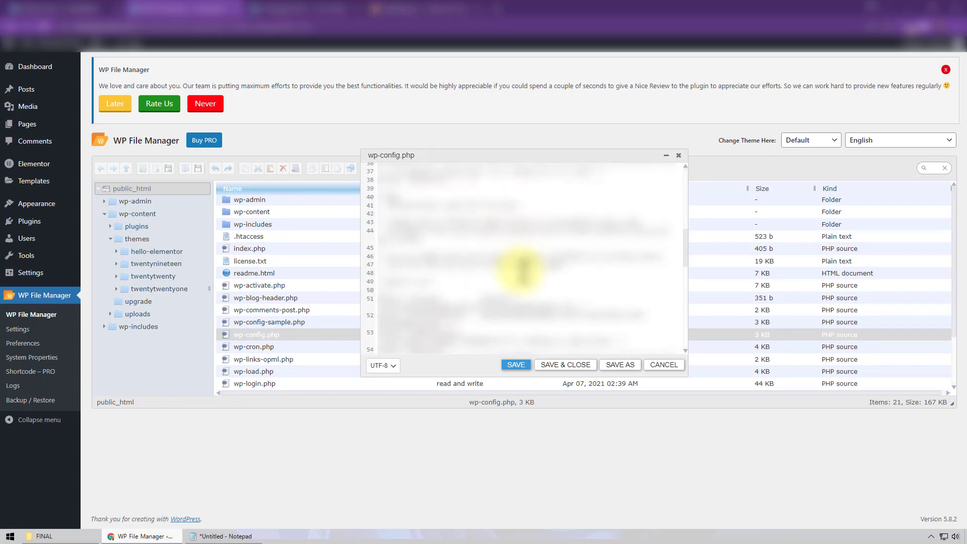
pyautogui.scroll(-5, 522, 270)
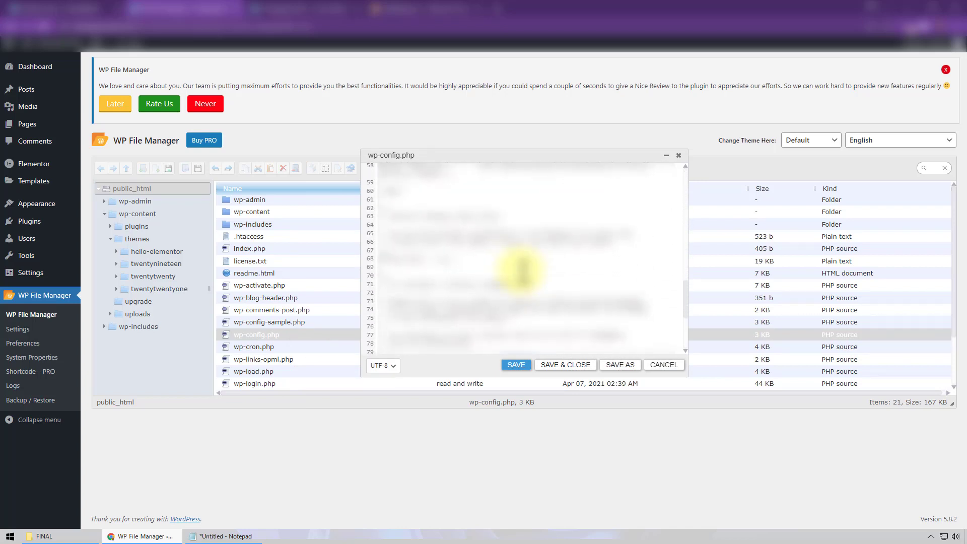
pyautogui.scroll(-4, 534, 267)
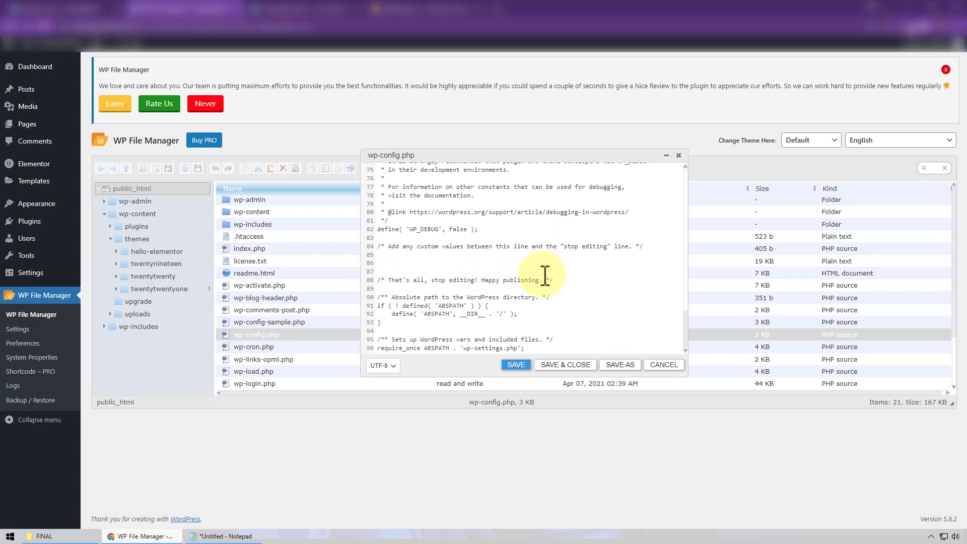
pyautogui.click(390, 260)
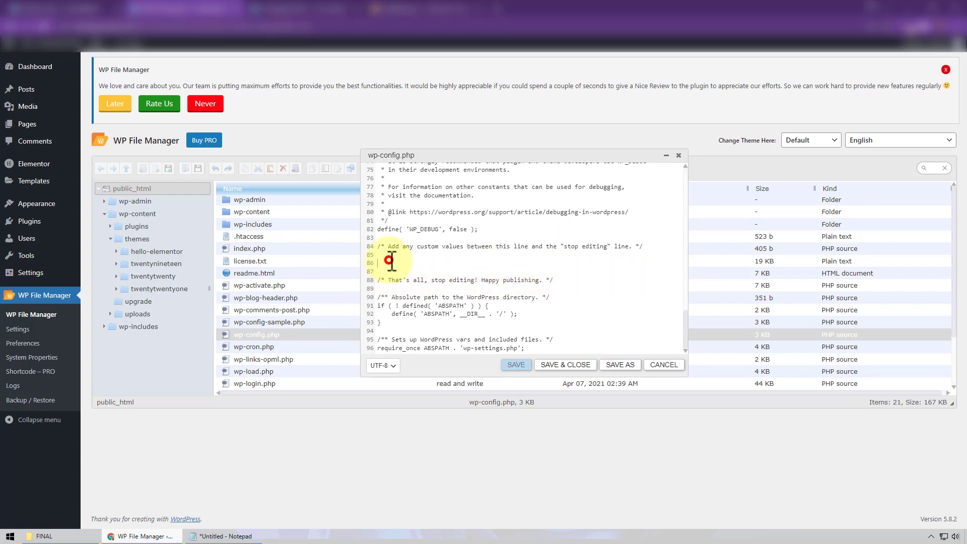
pyautogui.rightClick(389, 260)
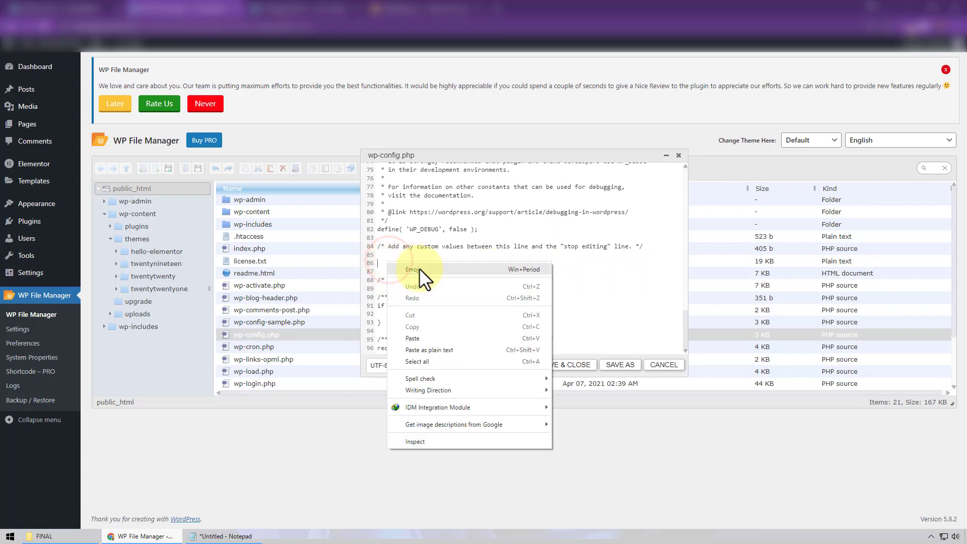
pyautogui.click(434, 349)
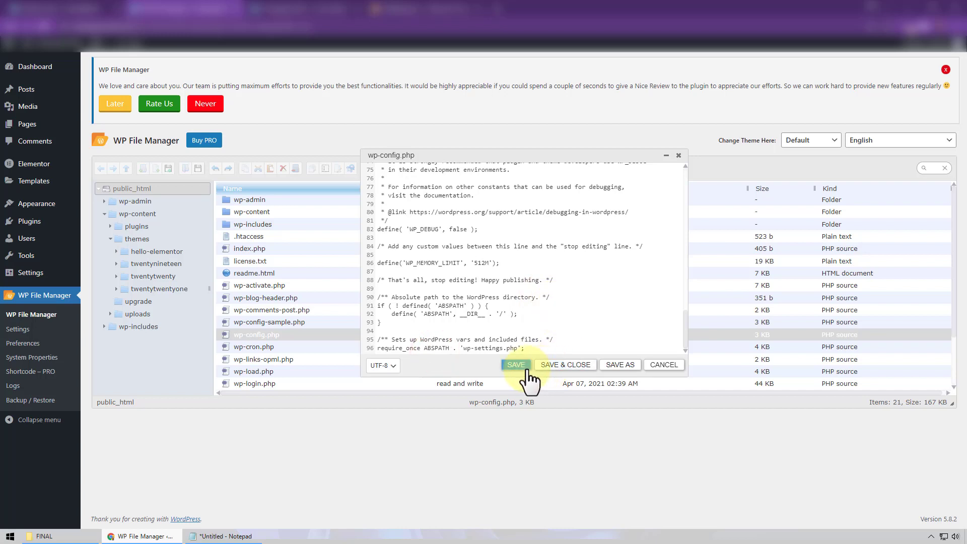
pyautogui.click(552, 367)
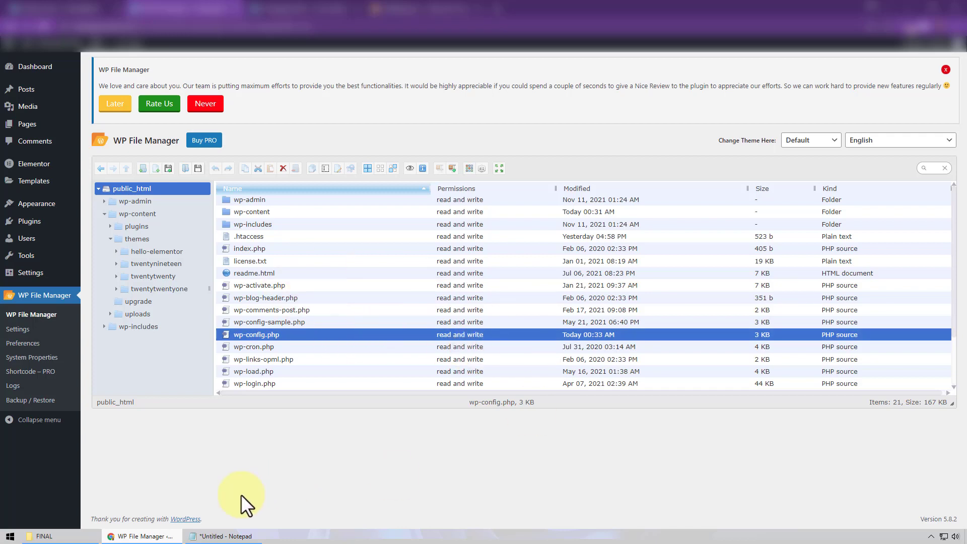
# Step: Reload the site's front page to check that it still loads, and return to WP File Manager
pyautogui.click(242, 536)
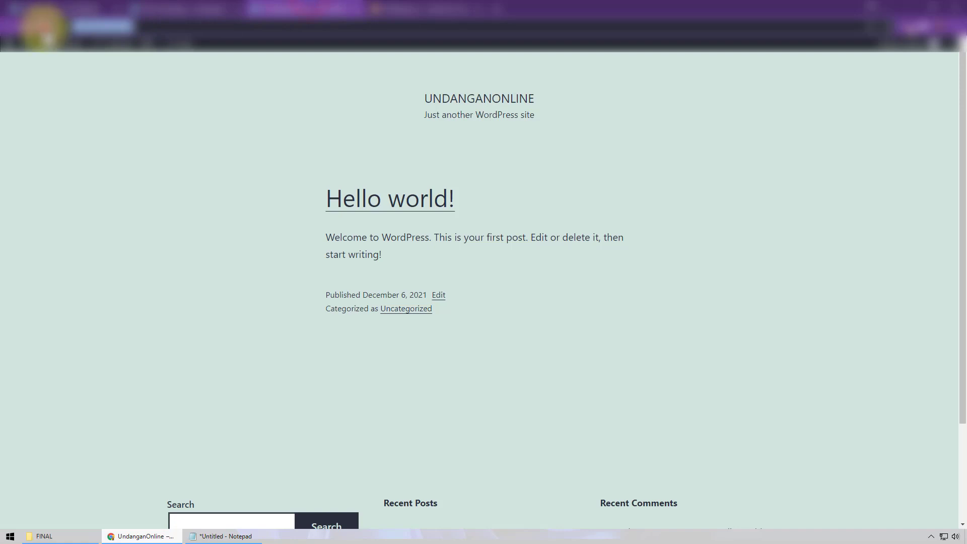
pyautogui.click(44, 26)
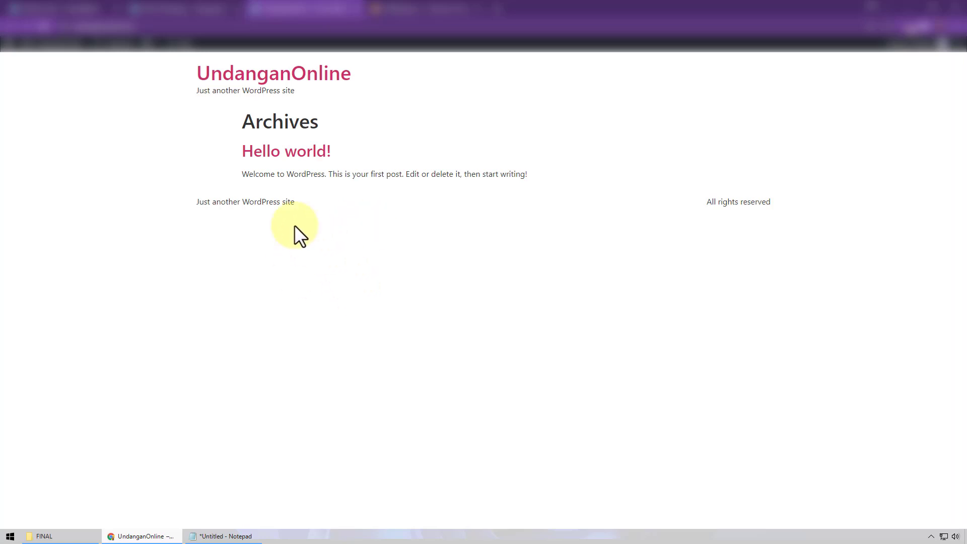
pyautogui.click(169, 7)
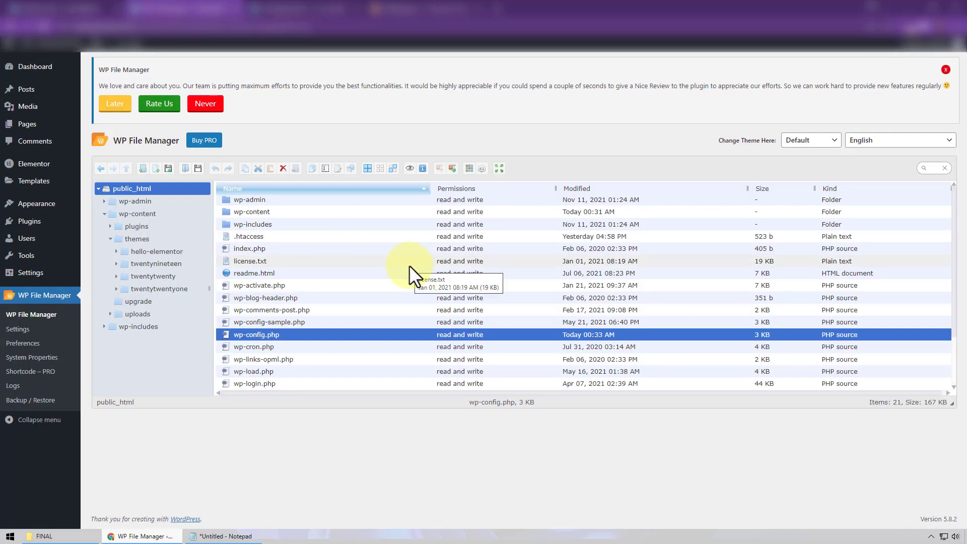
# Step: Open the .htaccess file in public_html in the code editor
pyautogui.click(255, 237)
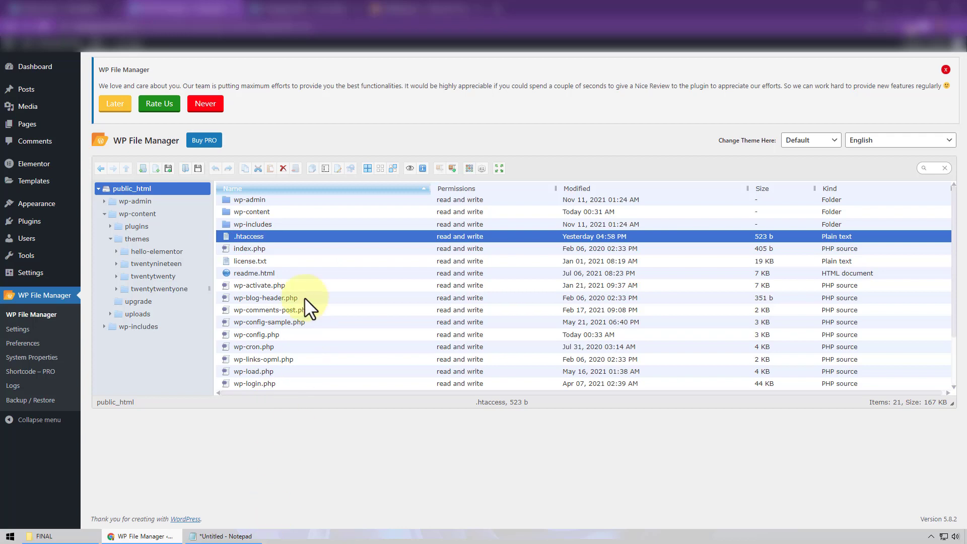
pyautogui.rightClick(267, 235)
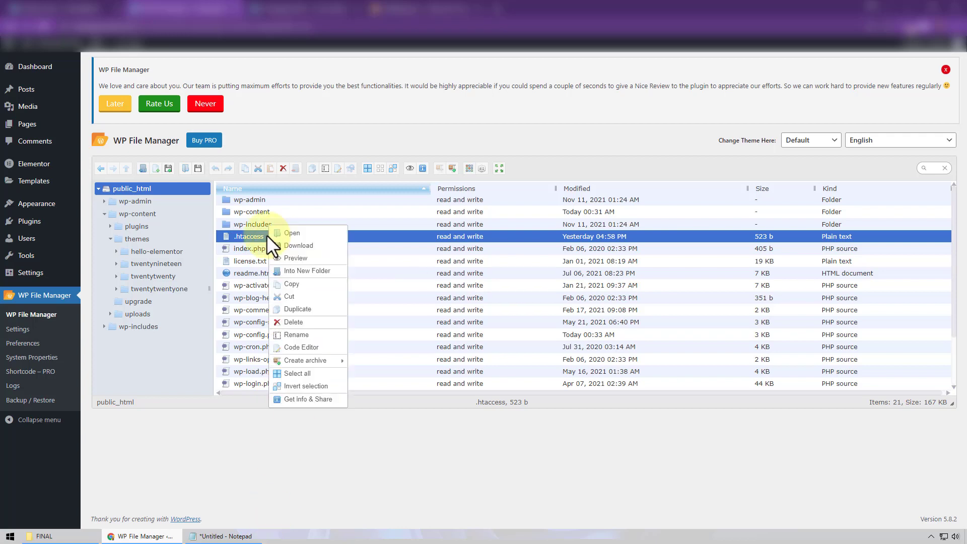
pyautogui.click(300, 347)
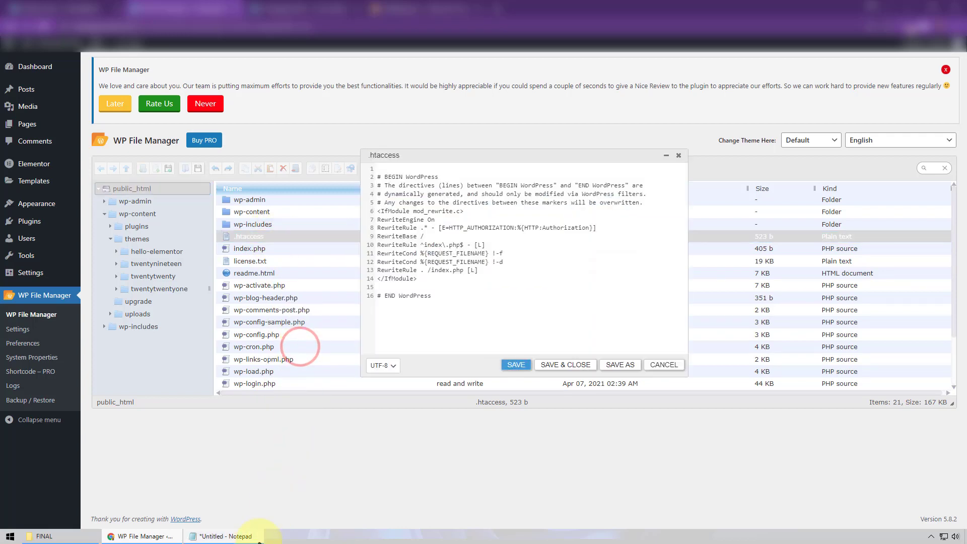
# Step: Copy the Notepad lines for upload_max_filesize 256M, post_max_size 256M, max_execution_time 300 and max_input_time 300 into .htaccess above "# END WordPress", and save and close the file
pyautogui.click(242, 539)
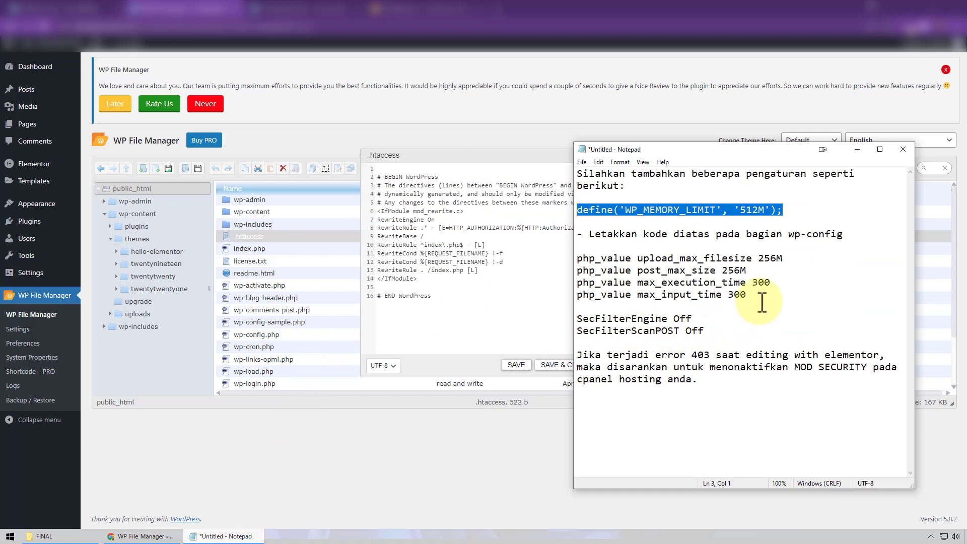
pyautogui.moveTo(760, 301); pyautogui.dragTo(558, 256)
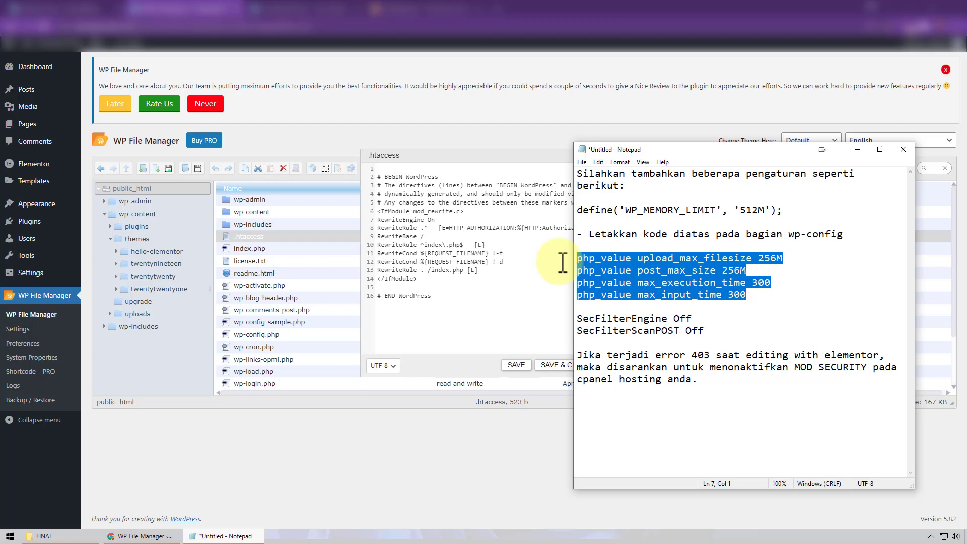
pyautogui.rightClick(682, 272)
pyautogui.click(713, 302)
pyautogui.click(435, 288)
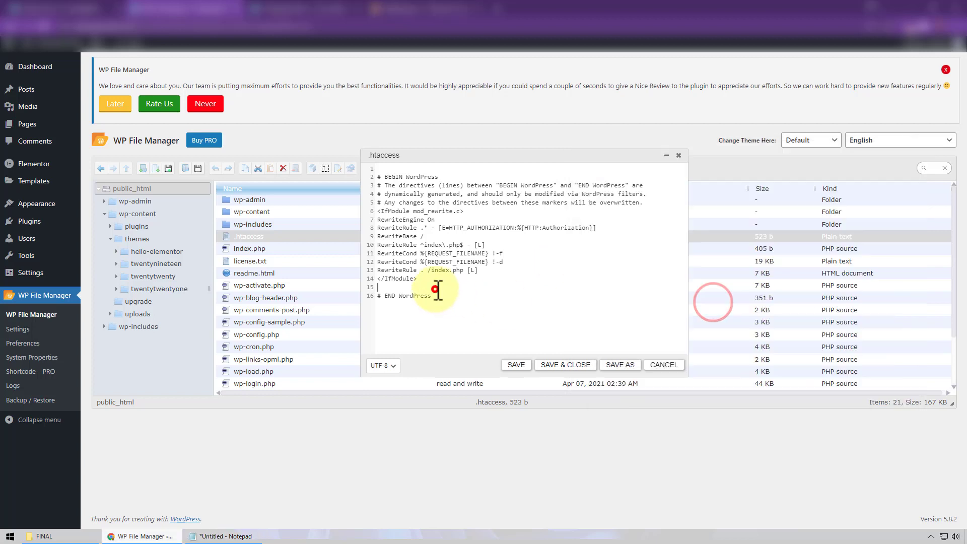
pyautogui.hotkey('ctrl', 'v')
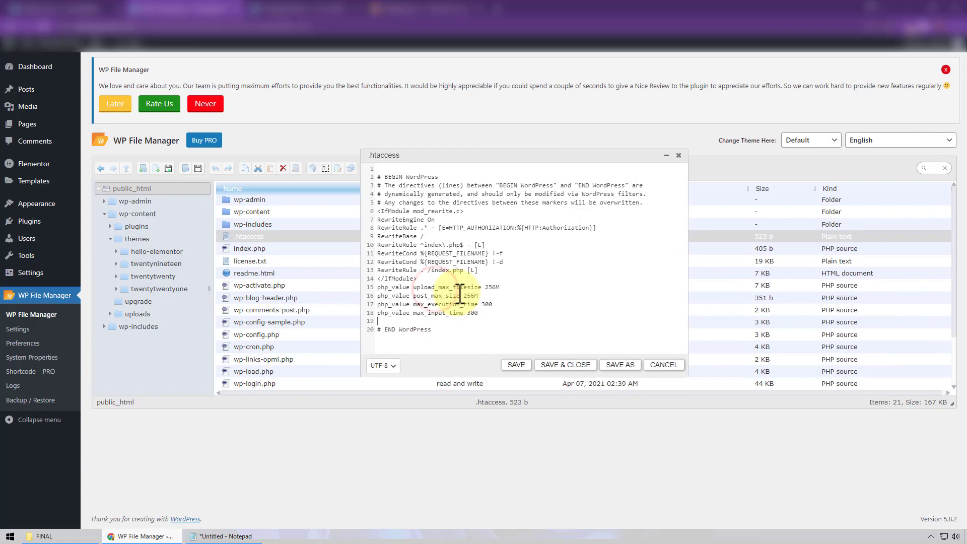
pyautogui.click(519, 365)
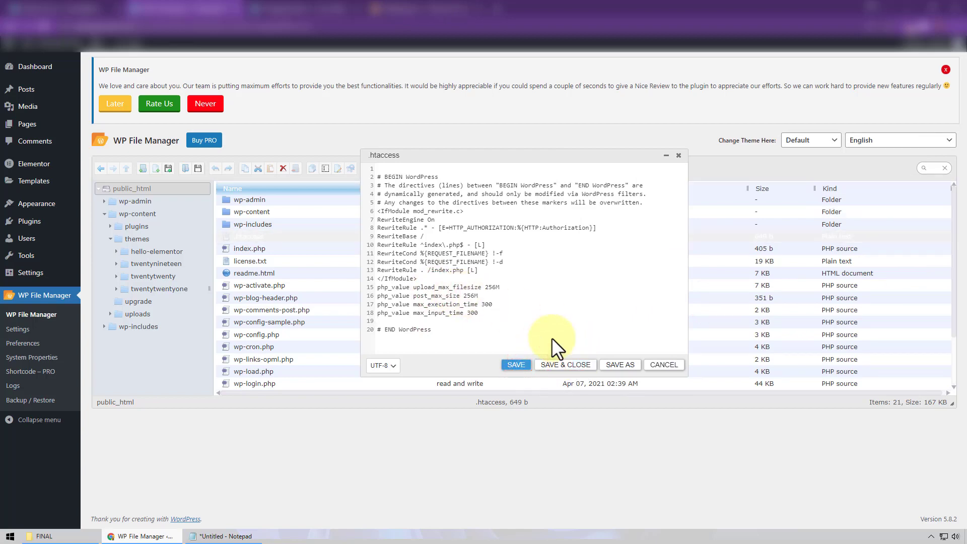
pyautogui.click(590, 364)
# Step: Review the SecFilterEngine Off and SecFilterScanPOST Off lines together with the php_value lines in the Notepad notes
pyautogui.hotkey('alt', 'Tab')
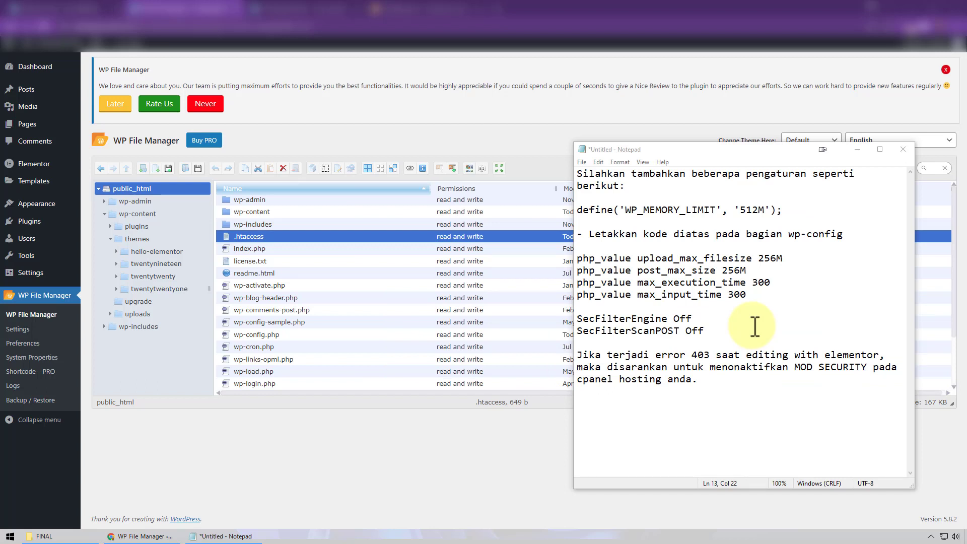
pyautogui.moveTo(705, 330); pyautogui.dragTo(575, 316)
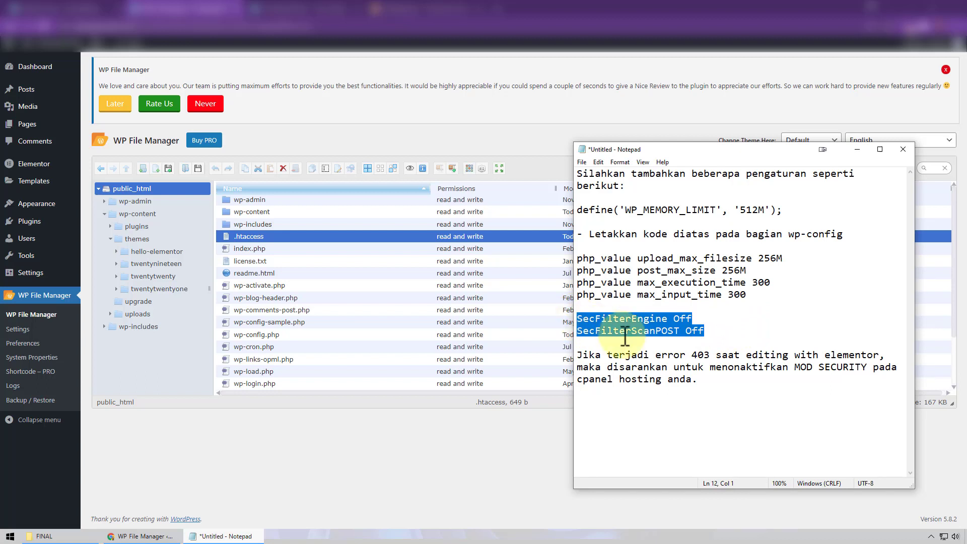
pyautogui.click(723, 339)
pyautogui.moveTo(723, 338); pyautogui.dragTo(558, 264)
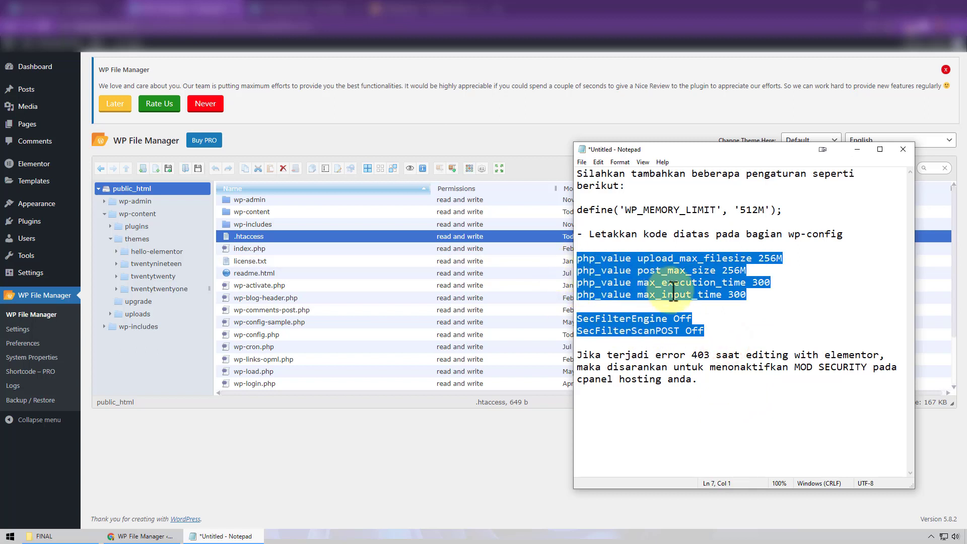
pyautogui.click(697, 316)
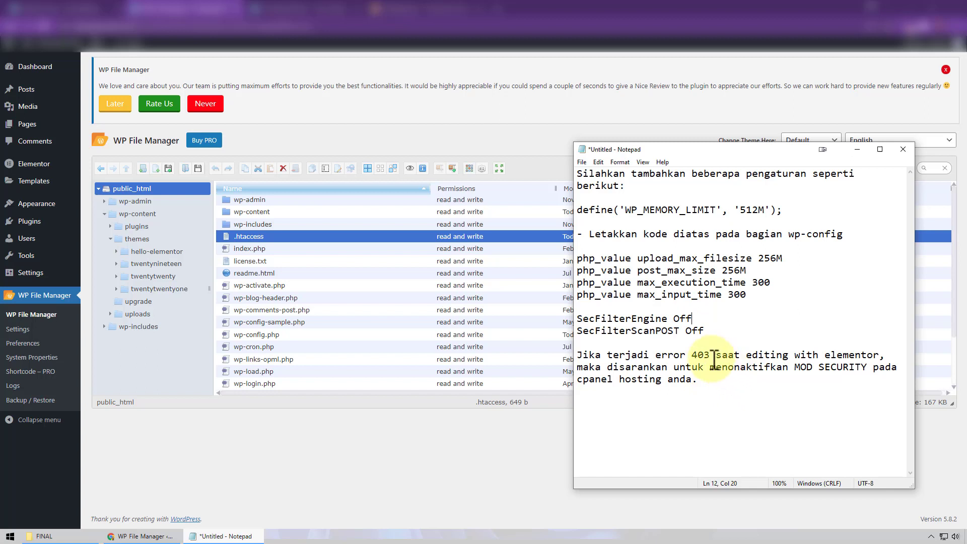
# Step: Review the Notepad advice on error 403 and MOD SECURITY, and recheck the memory limit and php_value lines
pyautogui.moveTo(710, 356); pyautogui.dragTo(655, 356)
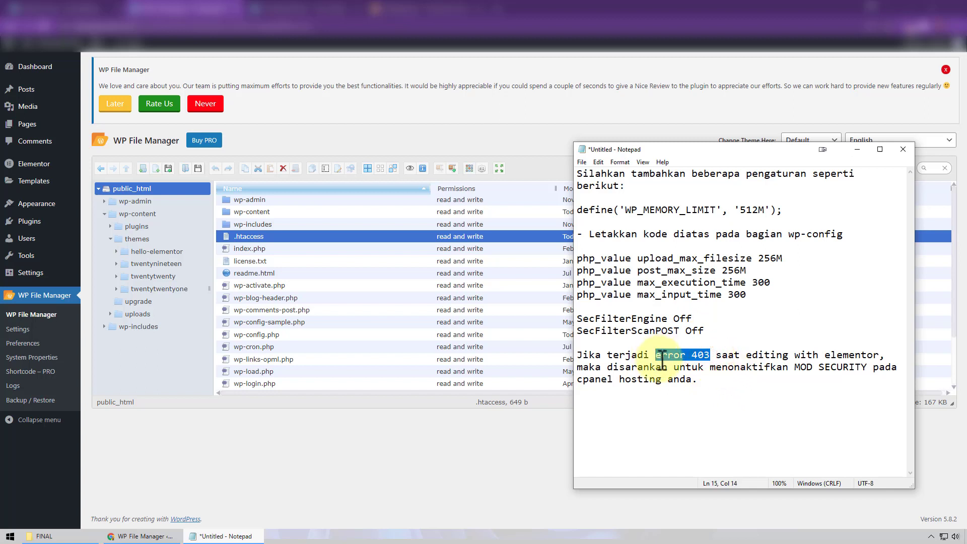
pyautogui.click(712, 399)
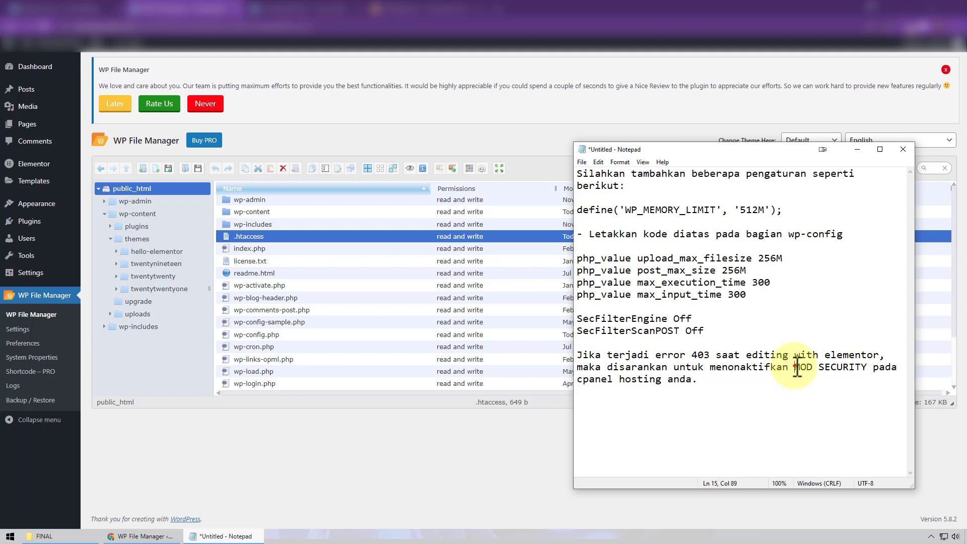
pyautogui.moveTo(796, 366); pyautogui.dragTo(868, 367)
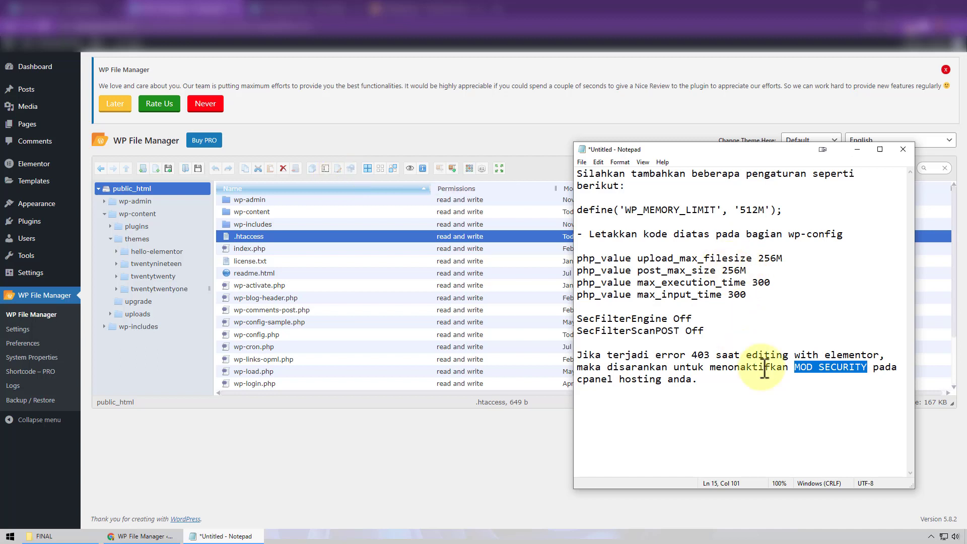
pyautogui.click(796, 367)
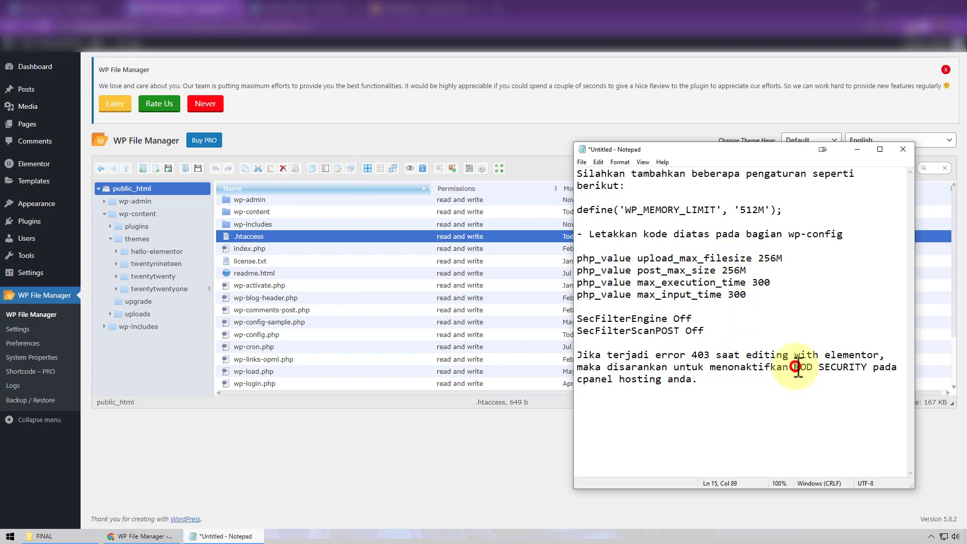
pyautogui.click(863, 367)
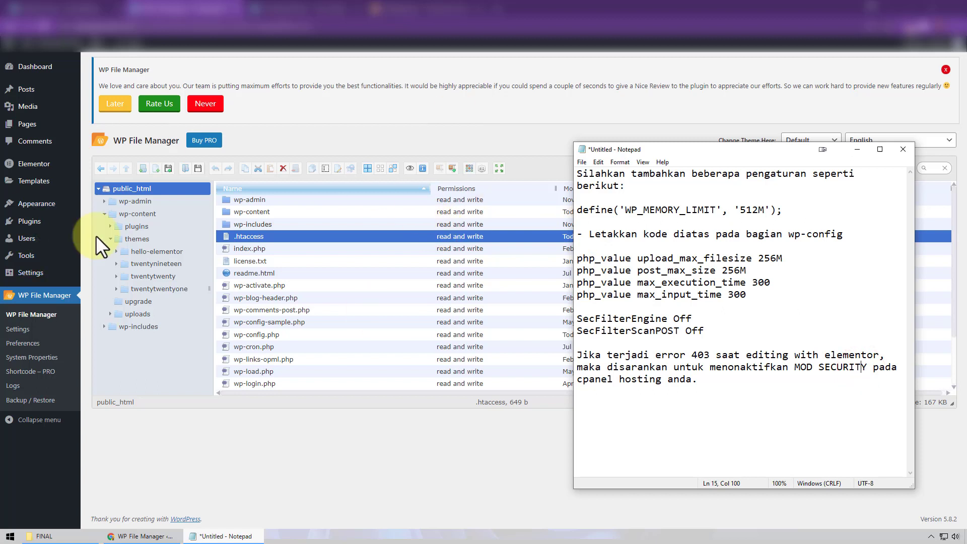
pyautogui.moveTo(796, 212); pyautogui.dragTo(559, 211)
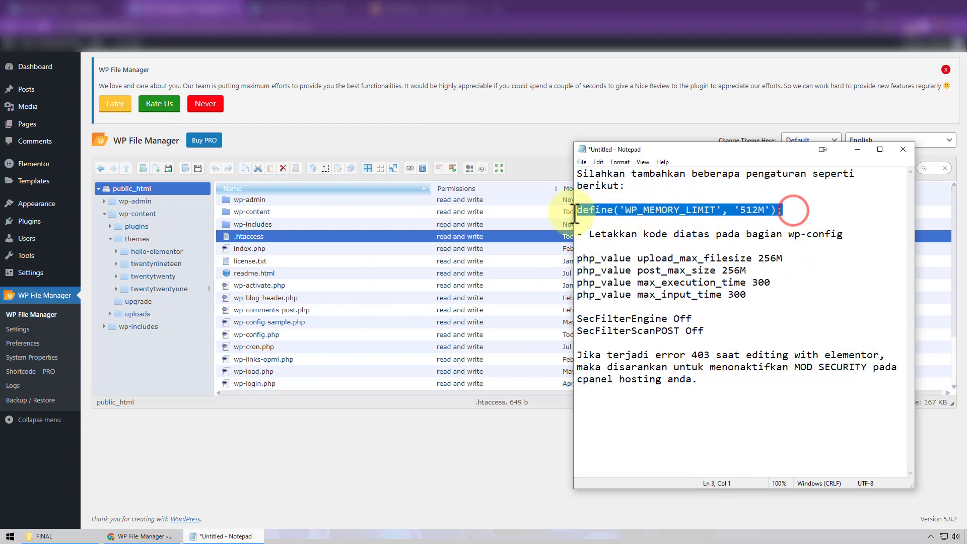
pyautogui.moveTo(750, 295); pyautogui.dragTo(564, 257)
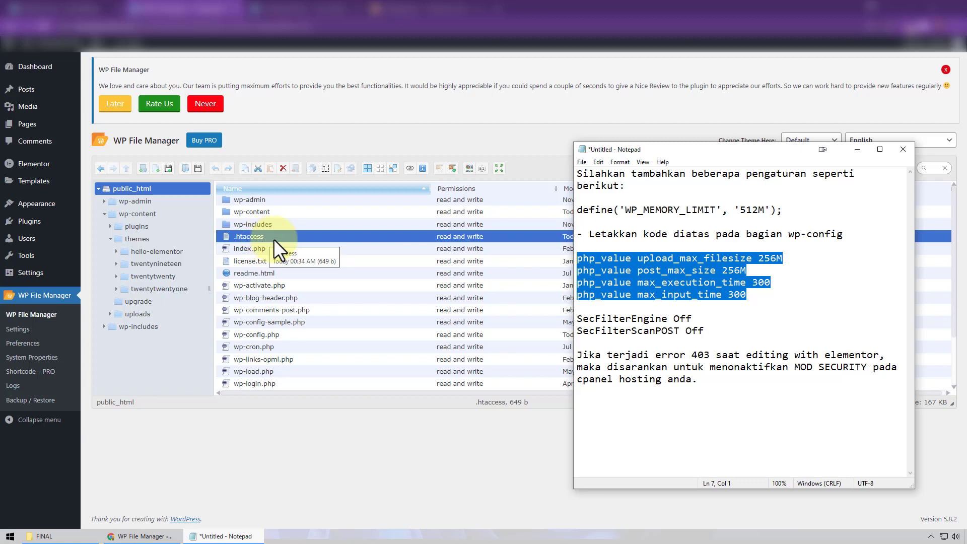
# Step: Return to the browser from Notepad and open the plugin upload form on the Add Plugins page
pyautogui.click(343, 149)
pyautogui.click(104, 214)
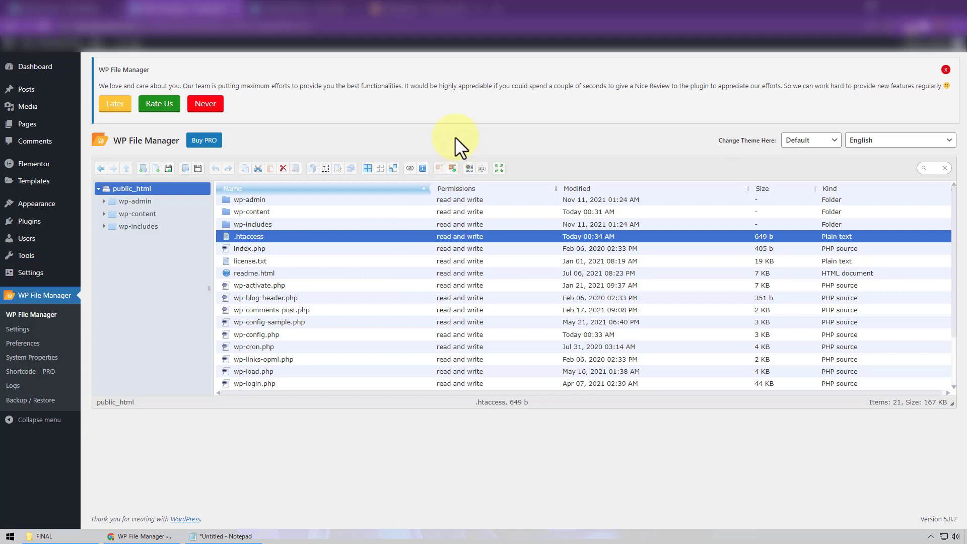
pyautogui.moveTo(37, 223)
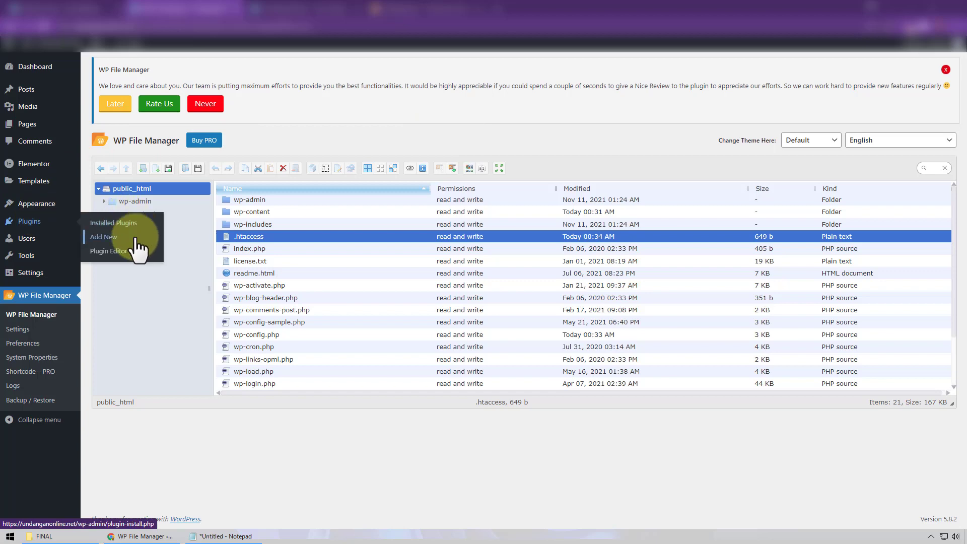
pyautogui.click(135, 238)
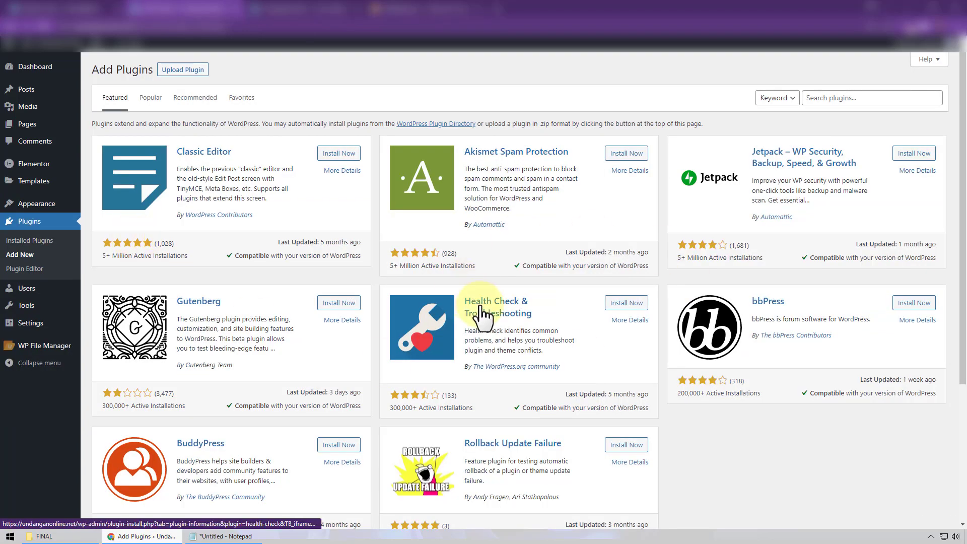
pyautogui.click(178, 73)
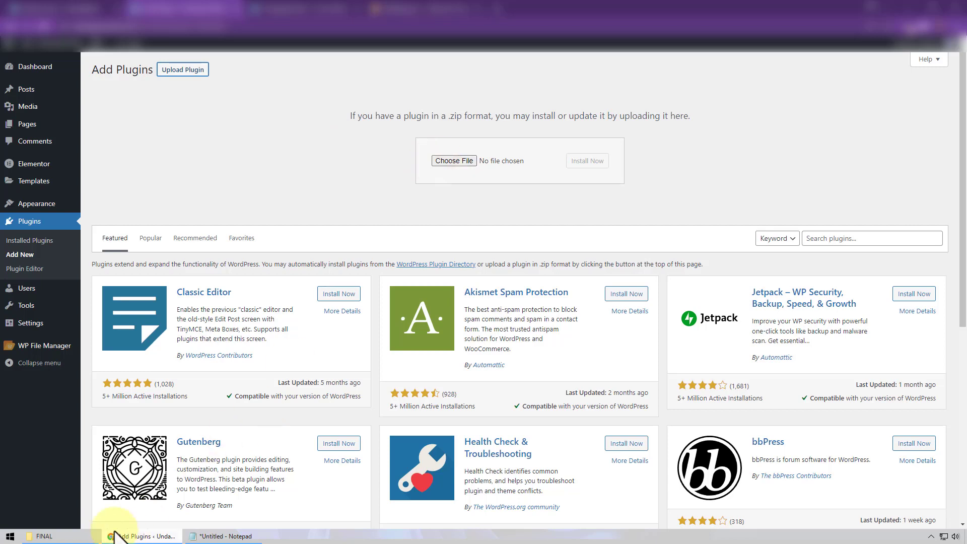
# Step: Upload weddingpress-v3.0.0.zip from the FINAL folder, then install and activate the plugin
pyautogui.click(71, 541)
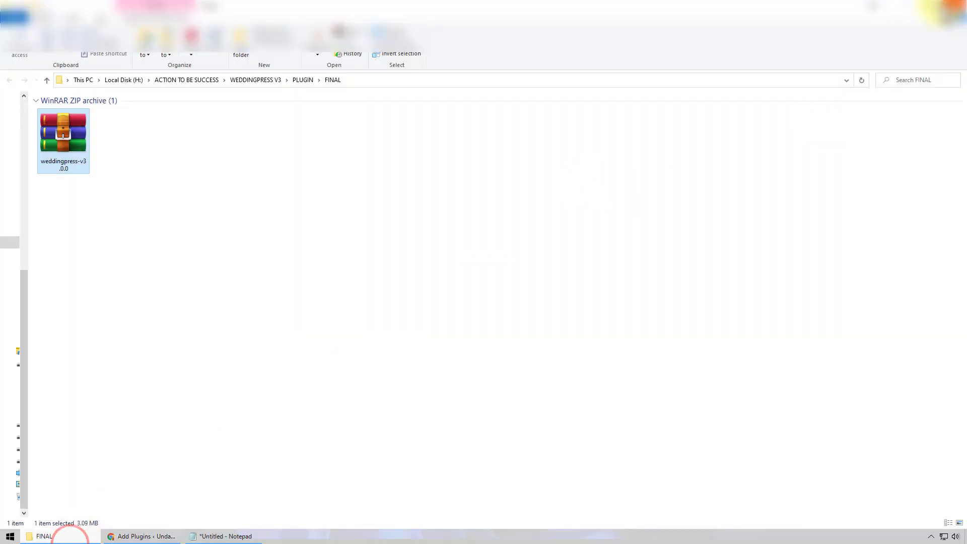
pyautogui.click(931, 5)
pyautogui.moveTo(501, 406); pyautogui.dragTo(493, 160)
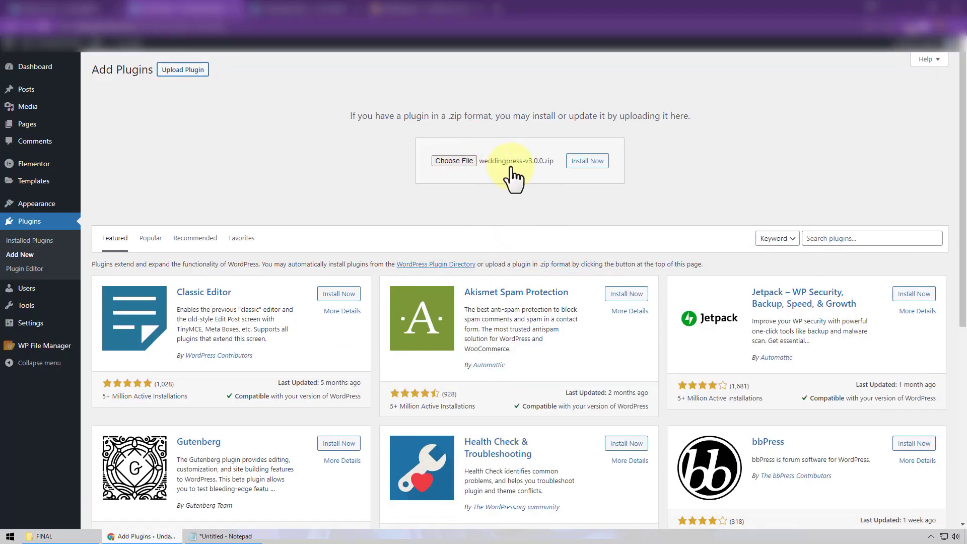
pyautogui.click(584, 165)
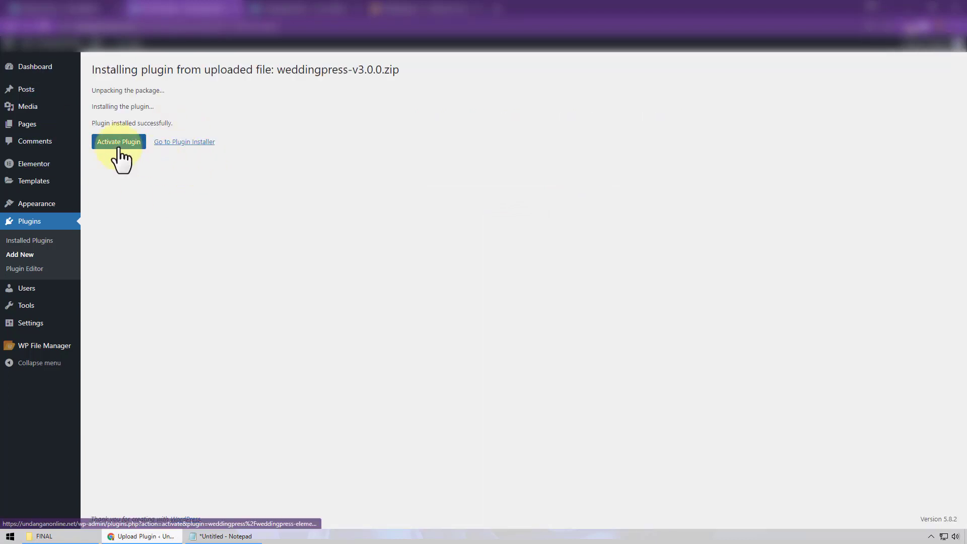
pyautogui.click(119, 148)
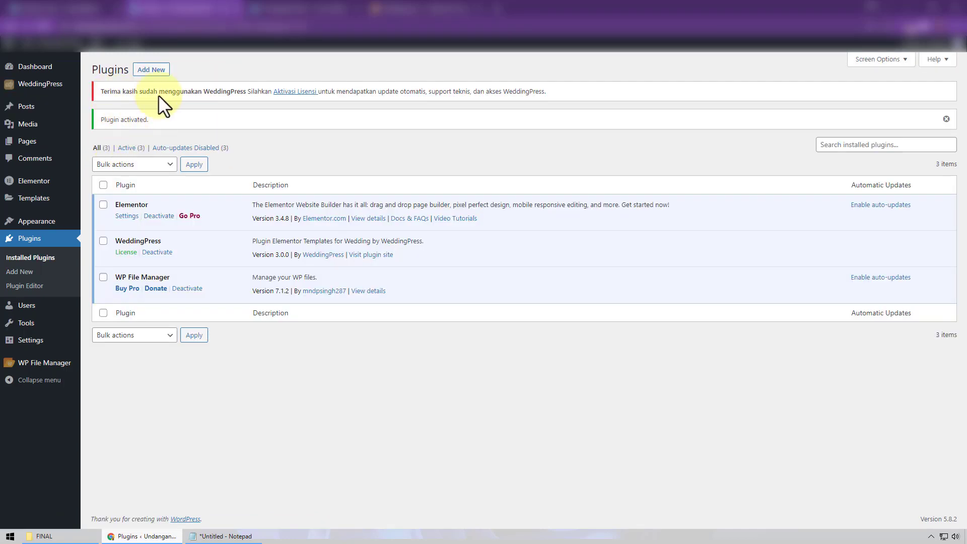
# Step: Open the WeddingPress license activation page and copy the WeddingPress V3 license key from the Garudanesia member area
pyautogui.click(297, 92)
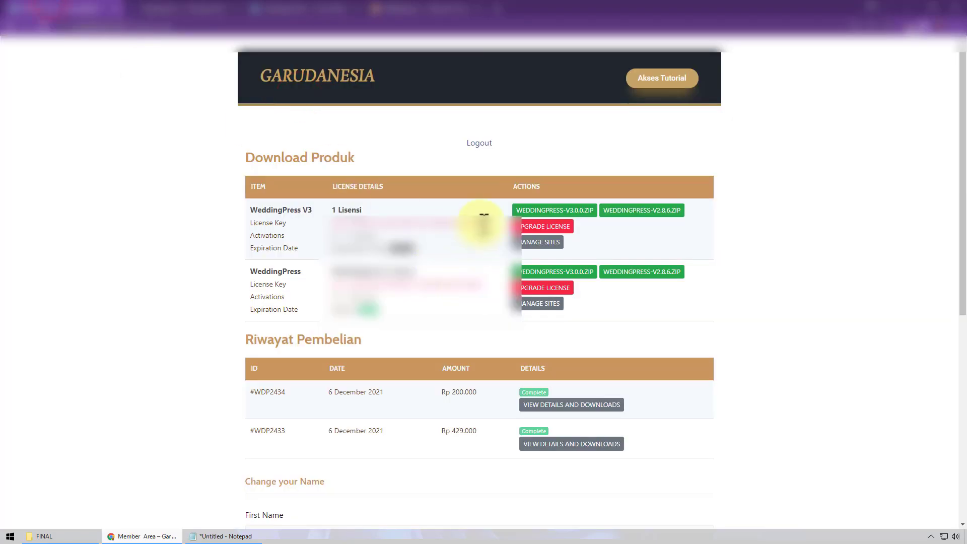
pyautogui.moveTo(483, 216); pyautogui.dragTo(335, 218)
pyautogui.rightClick(348, 222)
pyautogui.click(349, 230)
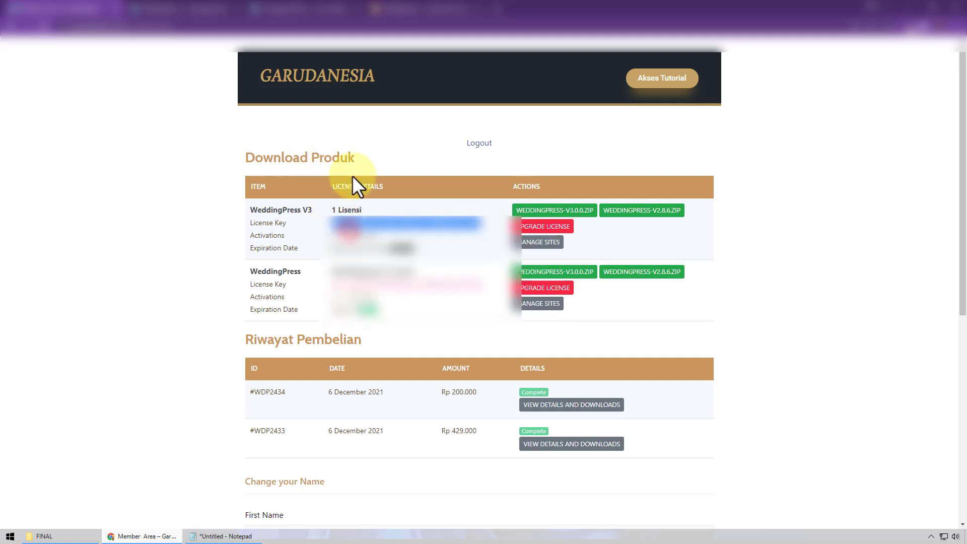
pyautogui.click(405, 221)
# Step: Paste the license key into Your License Key on the WeddingPress page and activate the license
pyautogui.click(183, 4)
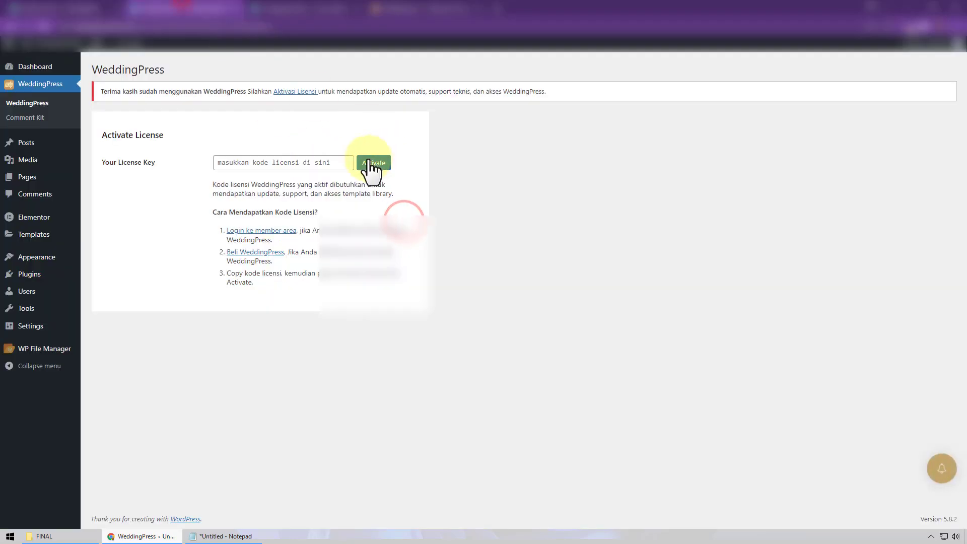
pyautogui.rightClick(276, 166)
pyautogui.click(325, 254)
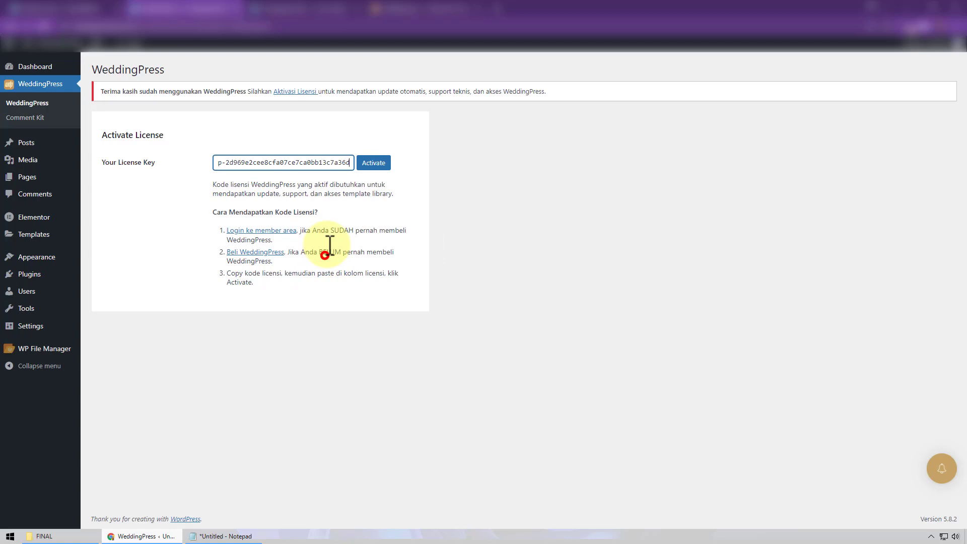
pyautogui.click(376, 168)
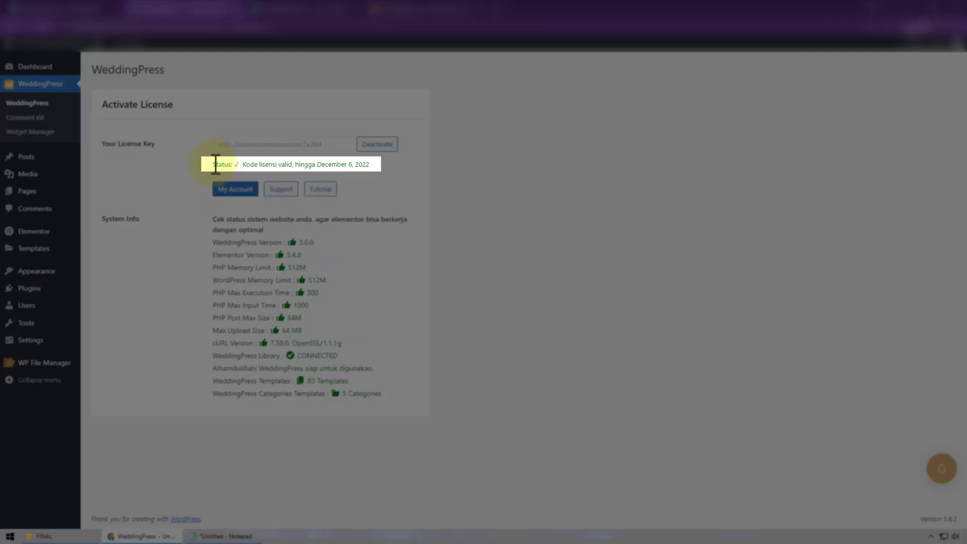
# Step: Check the license status line and view the Link Penting section of the Info Update WeddingPress panel
pyautogui.moveTo(216, 164); pyautogui.dragTo(371, 165)
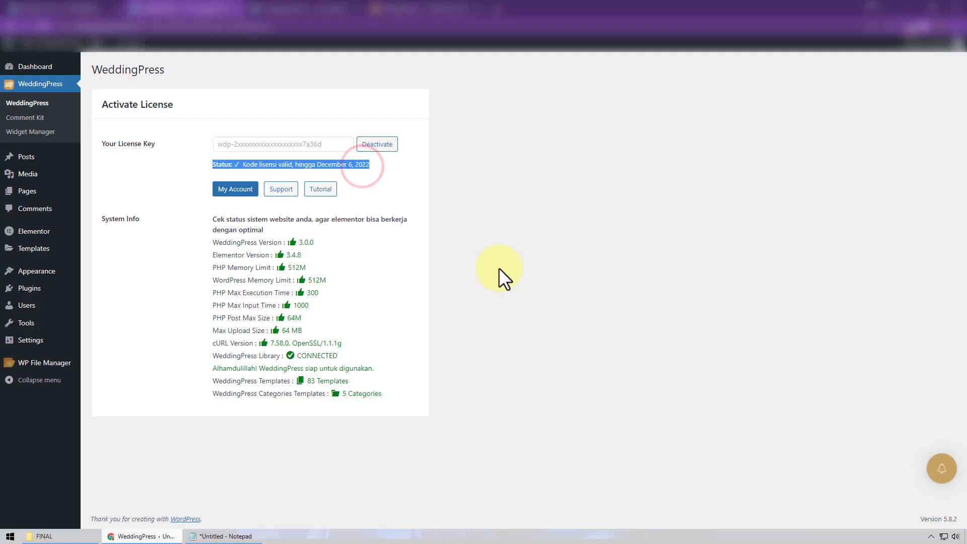
pyautogui.click(499, 268)
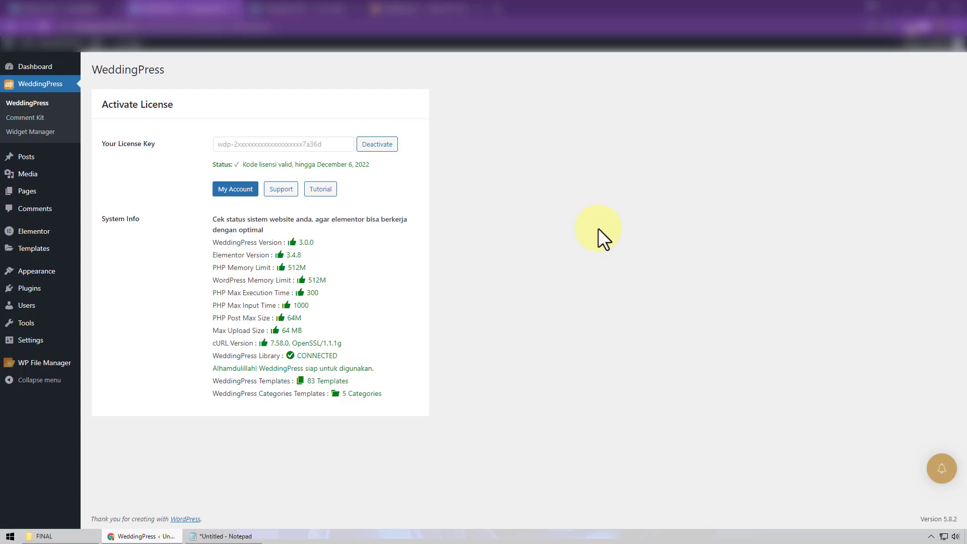
pyautogui.click(946, 468)
pyautogui.click(768, 98)
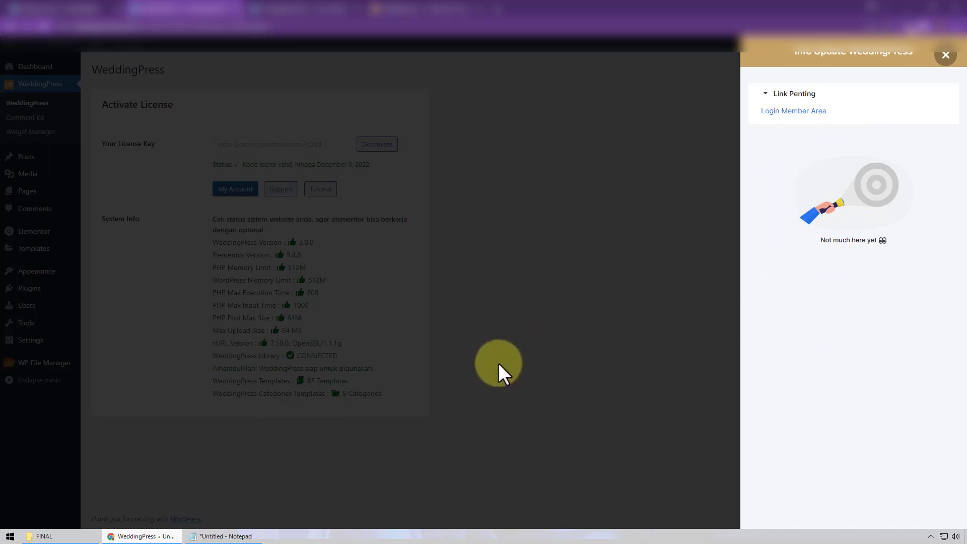
pyautogui.click(946, 55)
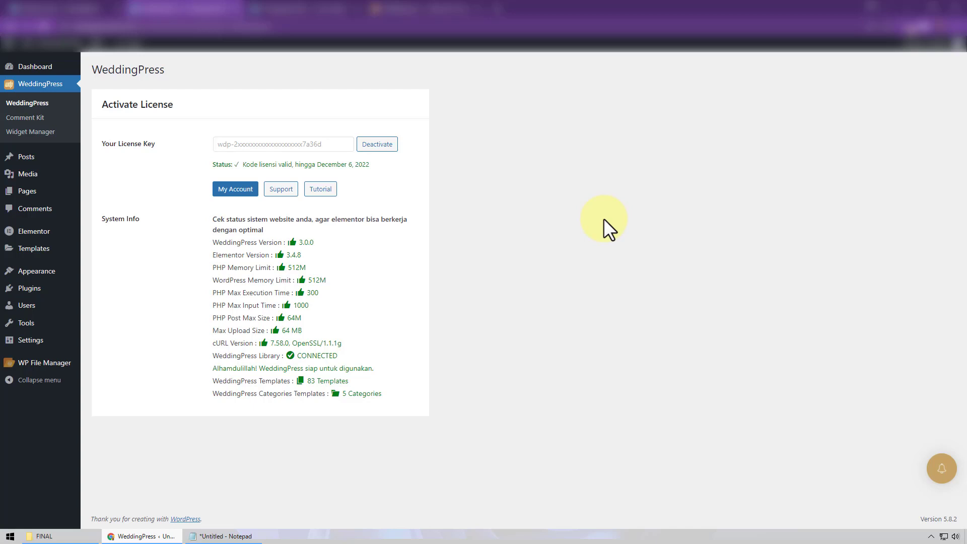
# Step: View the Comment Kit settings and examine the widget list in the WeddingPress Widget Manager
pyautogui.click(36, 121)
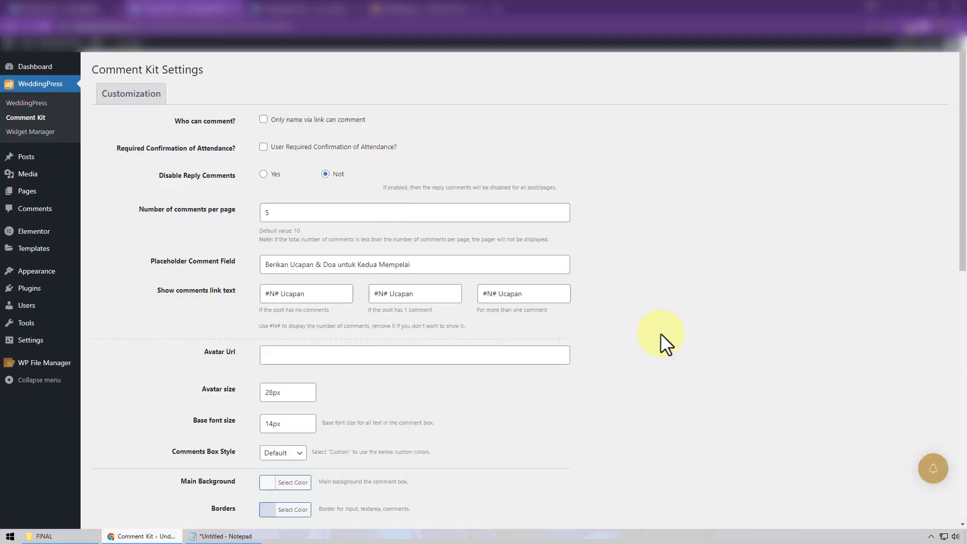
pyautogui.click(44, 133)
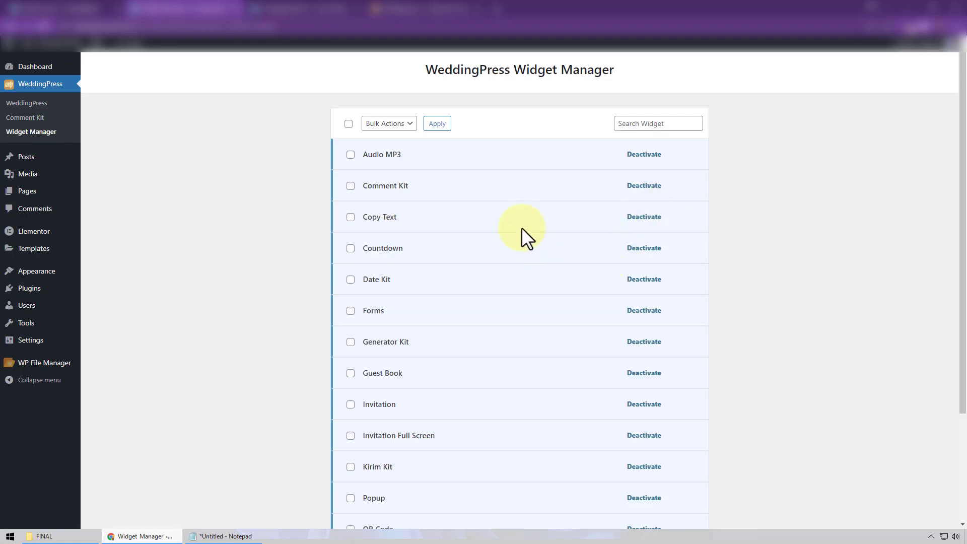
pyautogui.scroll(-3, 525, 237)
pyautogui.scroll(3, 522, 285)
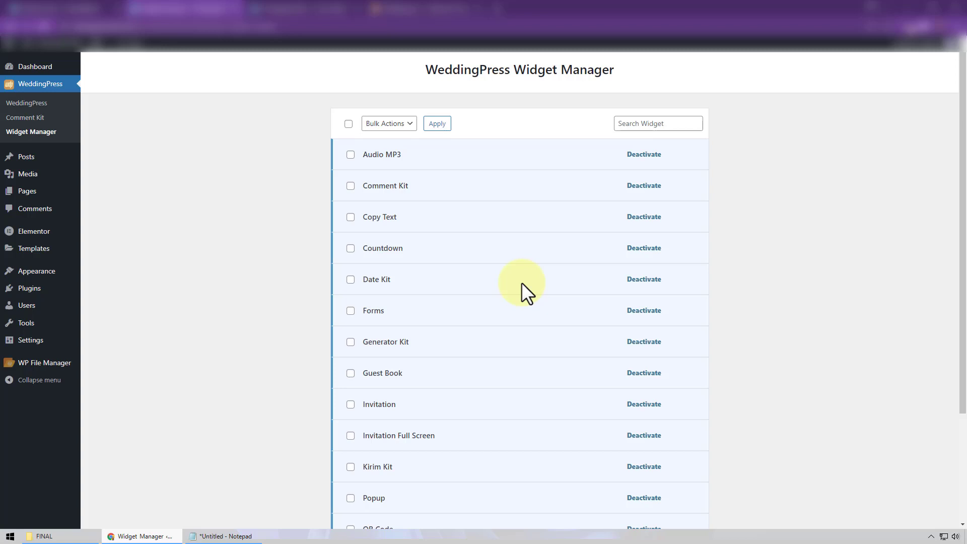
pyautogui.scroll(-3, 522, 285)
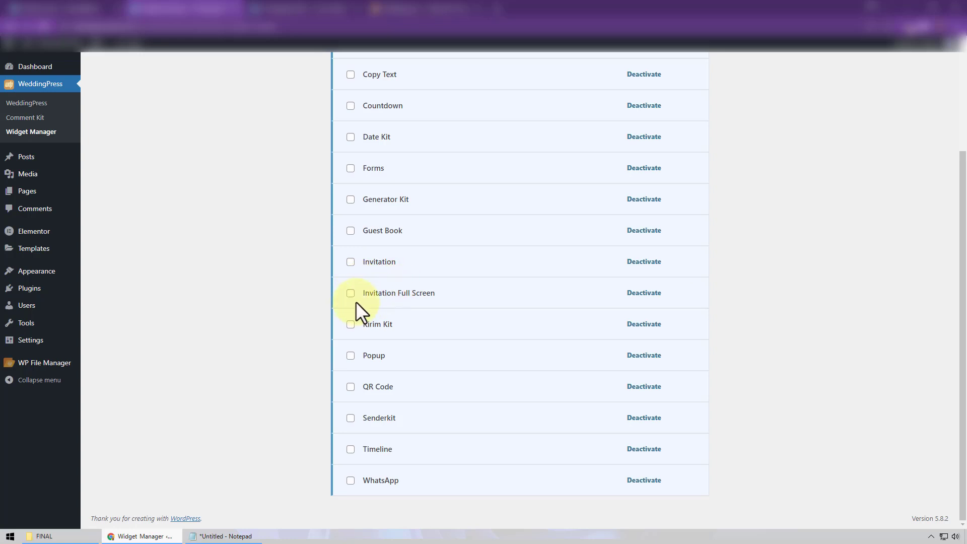
# Step: Deactivate the Invitation Full Screen widget, and bulk deactivate the Generator Kit and Senderkit widgets
pyautogui.click(639, 295)
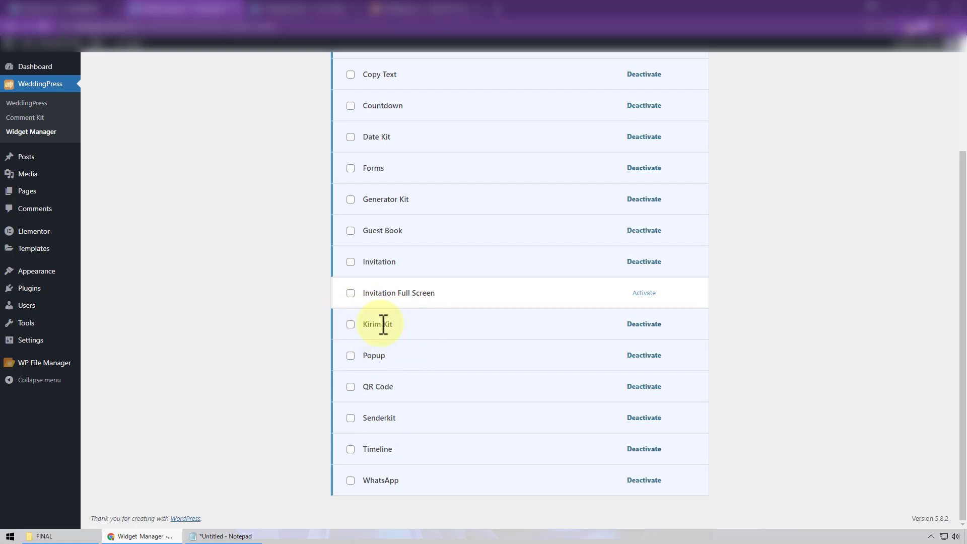
pyautogui.click(351, 200)
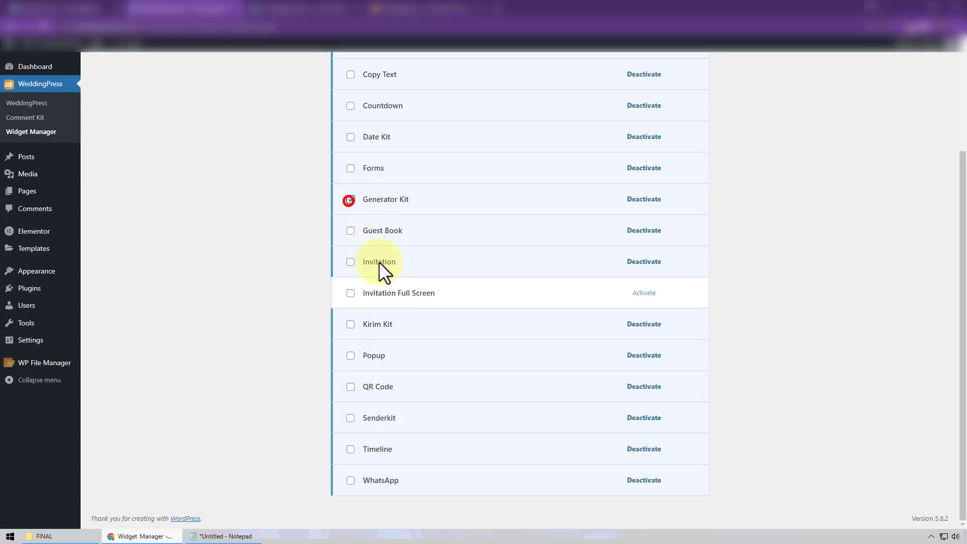
pyautogui.click(350, 418)
pyautogui.scroll(3, 453, 367)
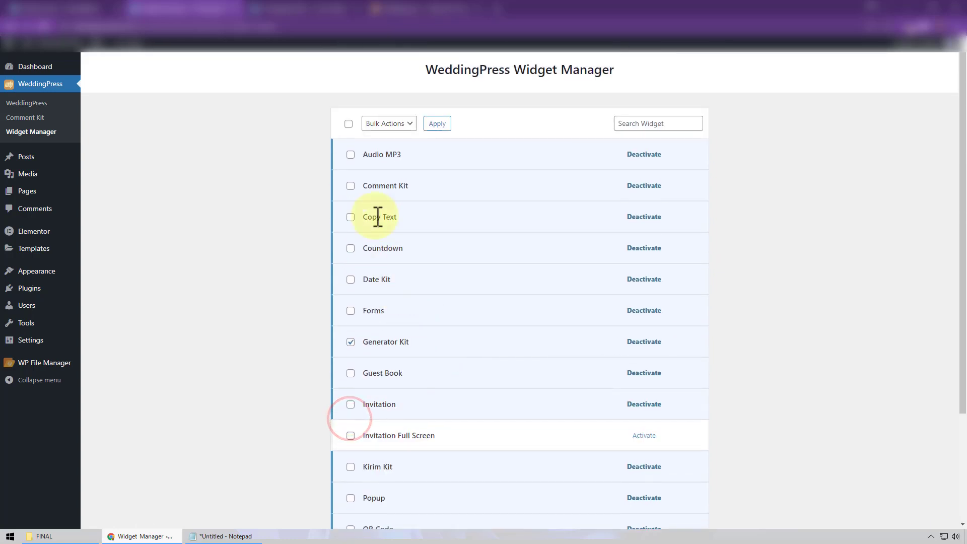
pyautogui.click(403, 124)
pyautogui.click(401, 156)
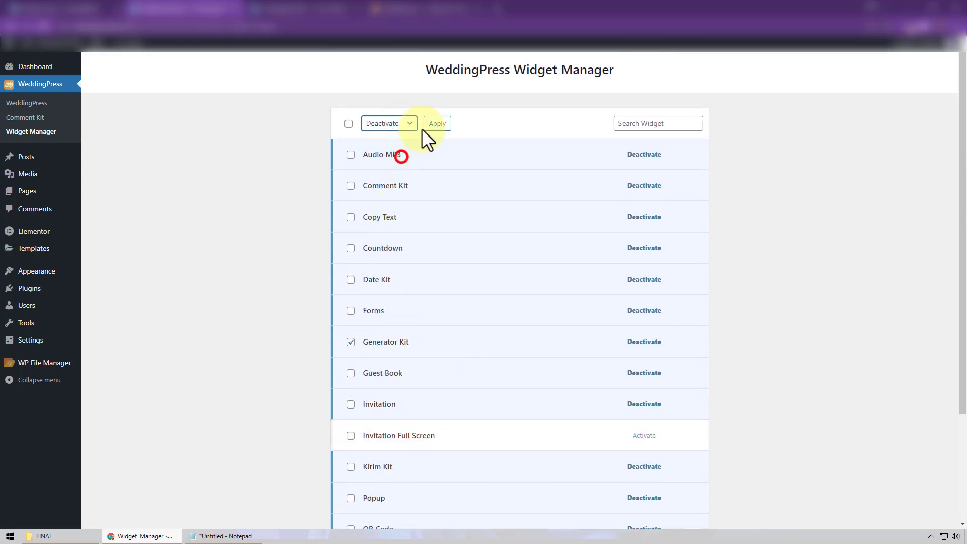
pyautogui.click(437, 124)
pyautogui.scroll(-2, 516, 289)
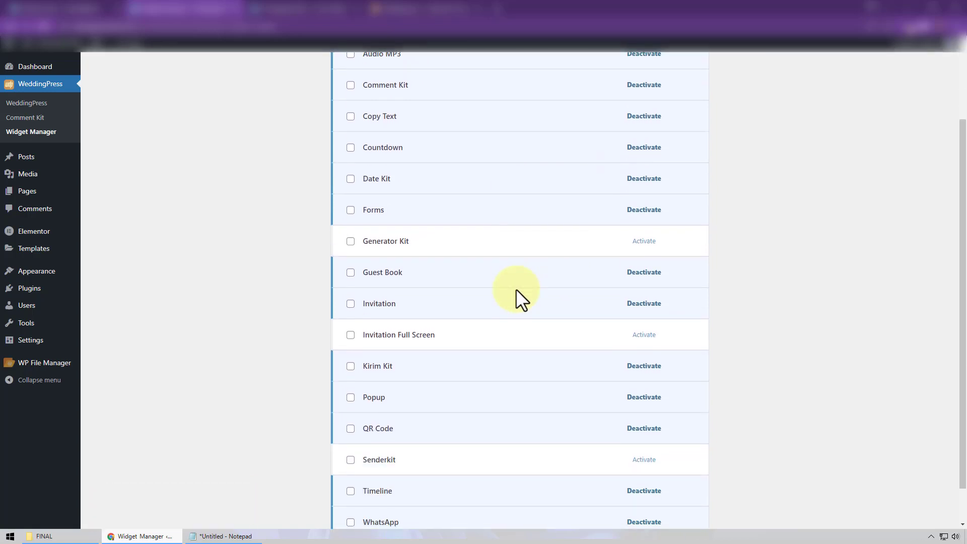
# Step: Bulk activate the Generator Kit, Invitation Full Screen and Senderkit widgets and check the full widget list
pyautogui.scroll(-1, 510, 295)
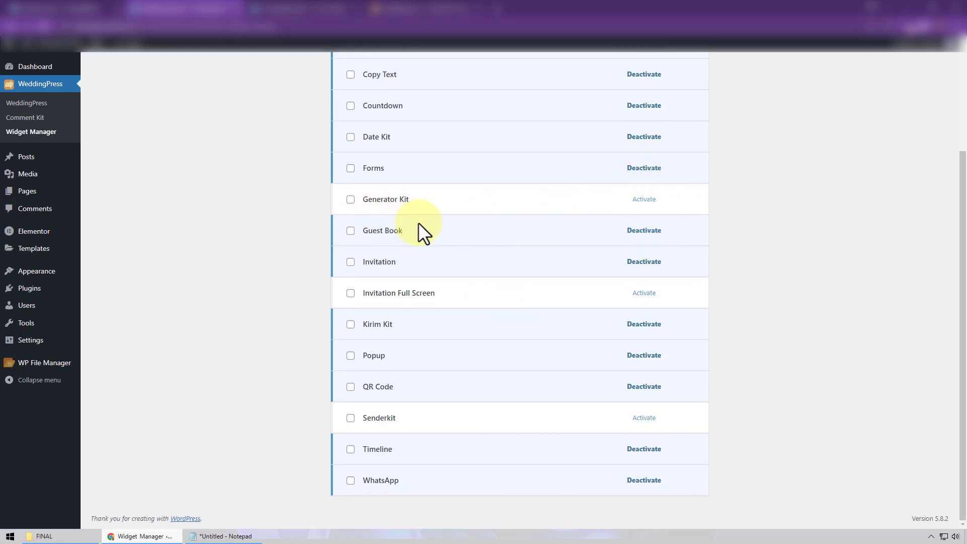
pyautogui.click(351, 199)
pyautogui.click(351, 293)
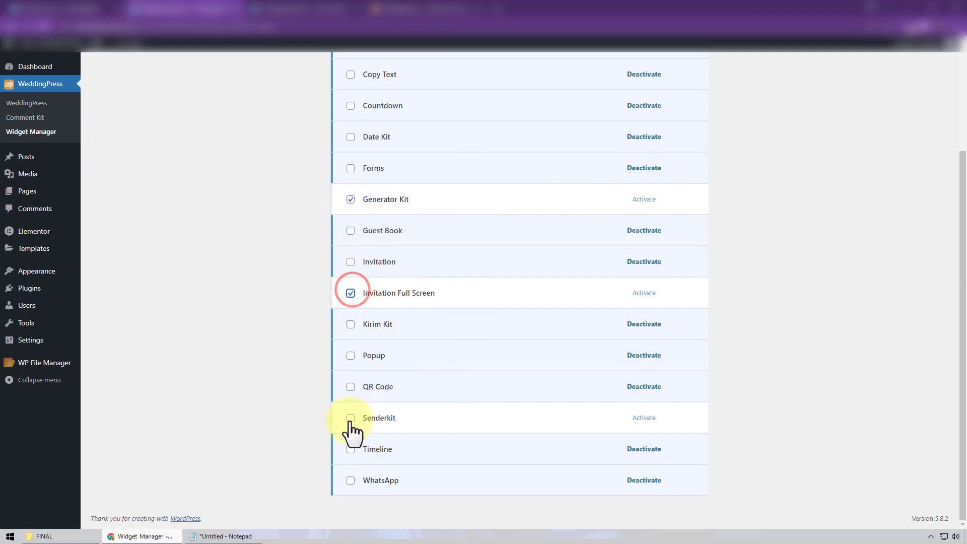
pyautogui.click(351, 418)
pyautogui.scroll(3, 414, 204)
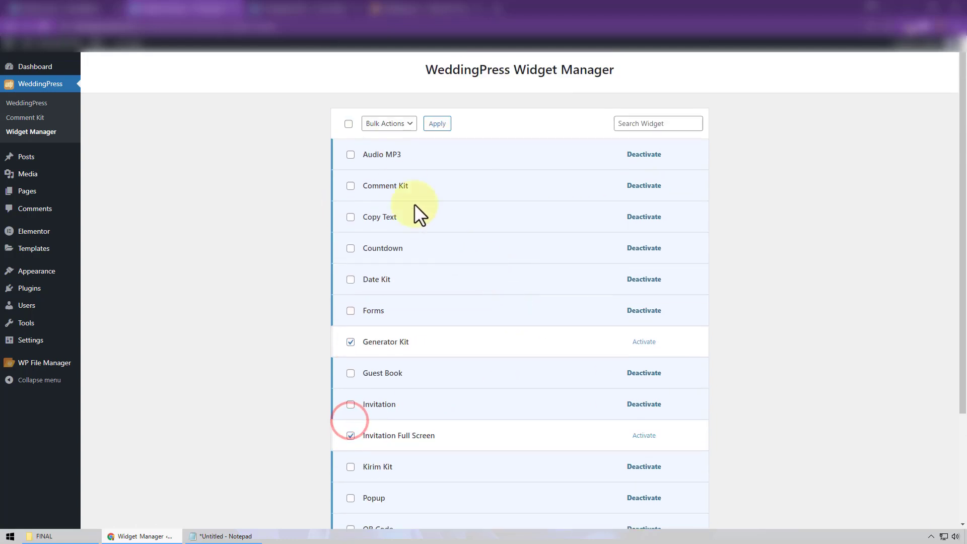
pyautogui.click(405, 125)
pyautogui.click(403, 146)
pyautogui.click(437, 124)
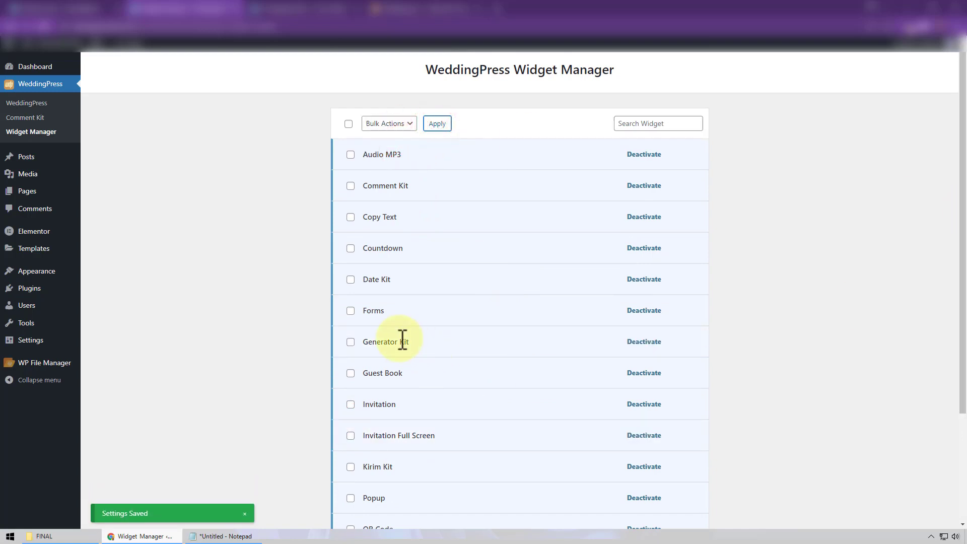
pyautogui.scroll(-3, 207, 296)
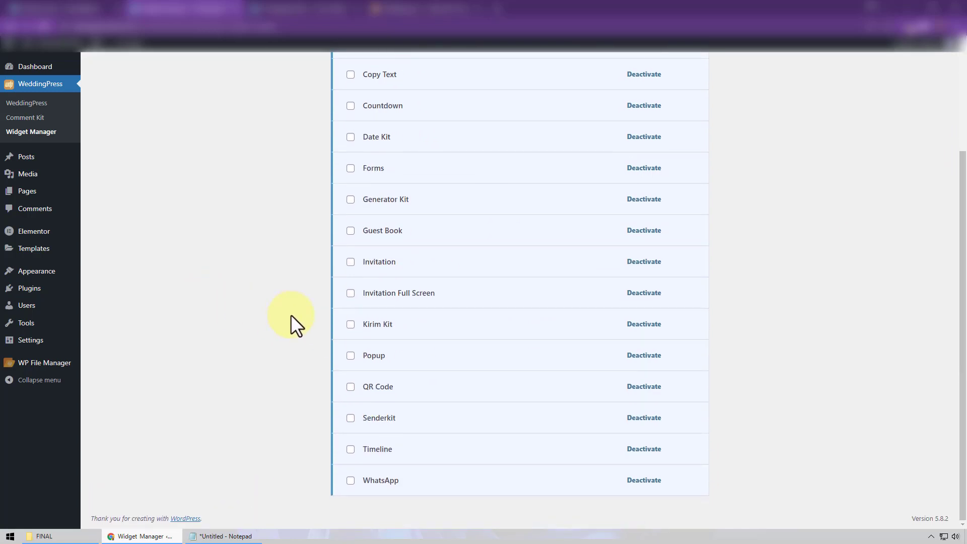
pyautogui.scroll(3, 291, 316)
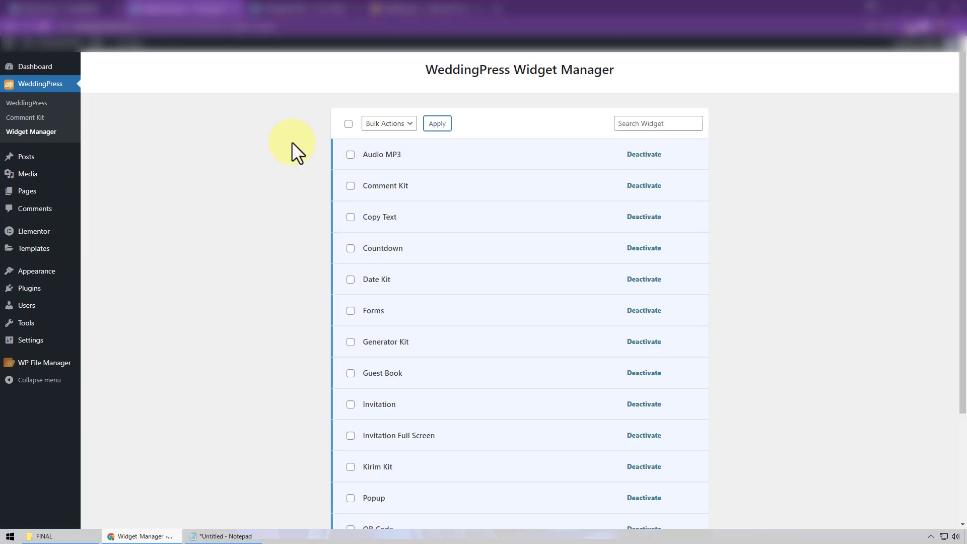
pyautogui.scroll(-3, 249, 338)
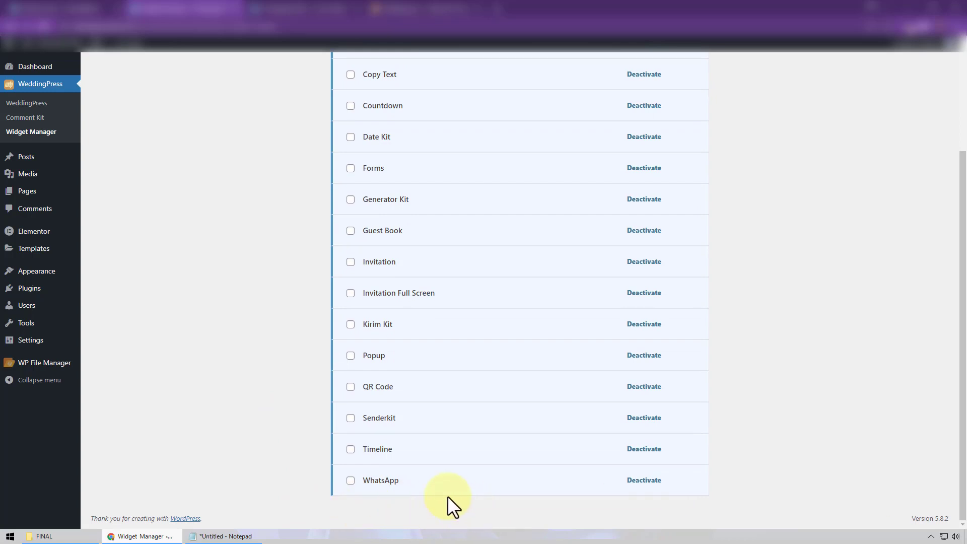
pyautogui.scroll(3, 453, 506)
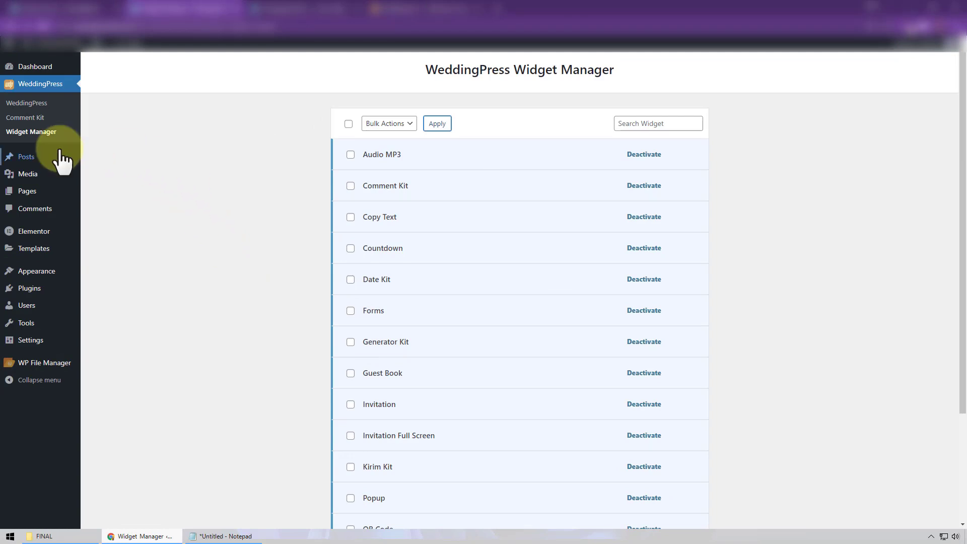
# Step: Start a new WordPress post in the block editor
pyautogui.moveTo(48, 162)
pyautogui.click(109, 173)
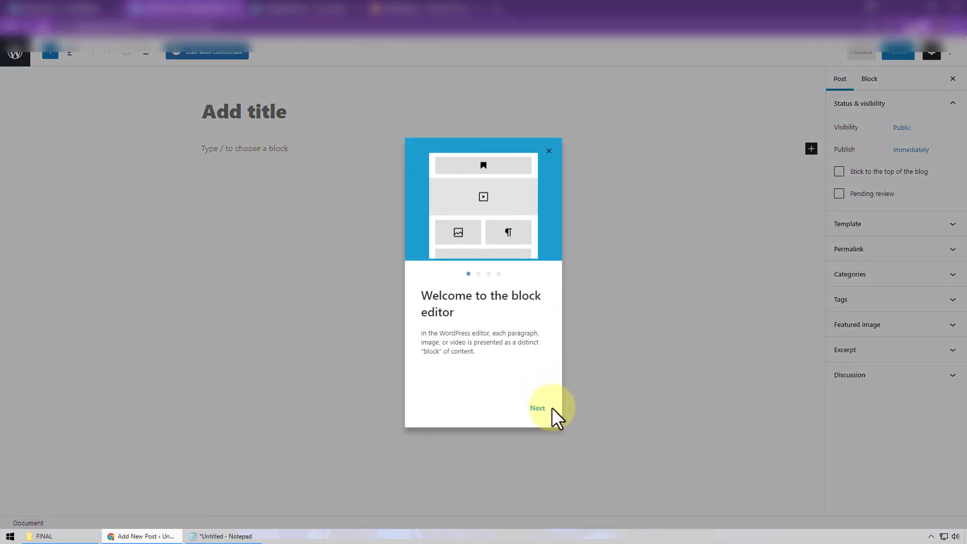
# Step: Dismiss the welcome guide, title the post "TEST WDP V3" and set its template to Elementor Canvas
pyautogui.click(546, 151)
pyautogui.click(286, 120)
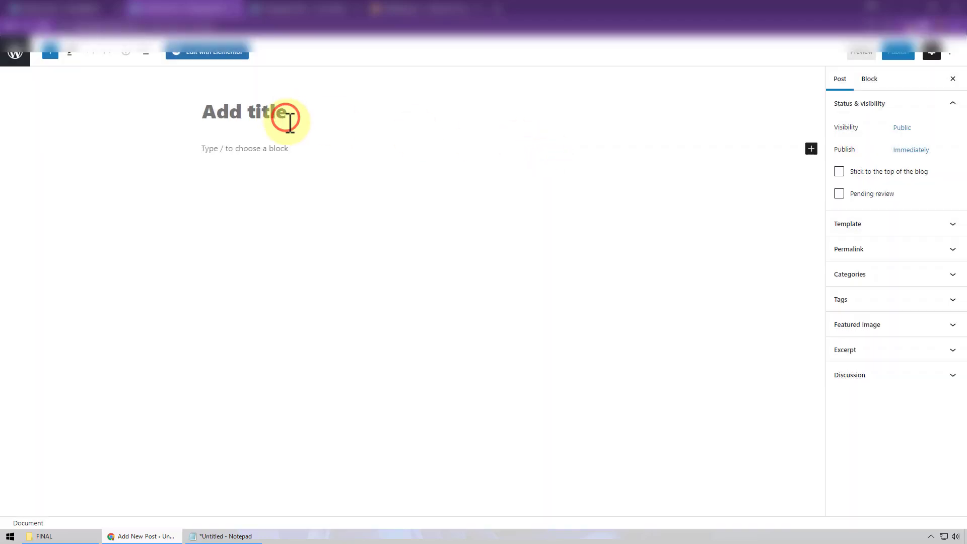
pyautogui.write('TEST WDP V3')
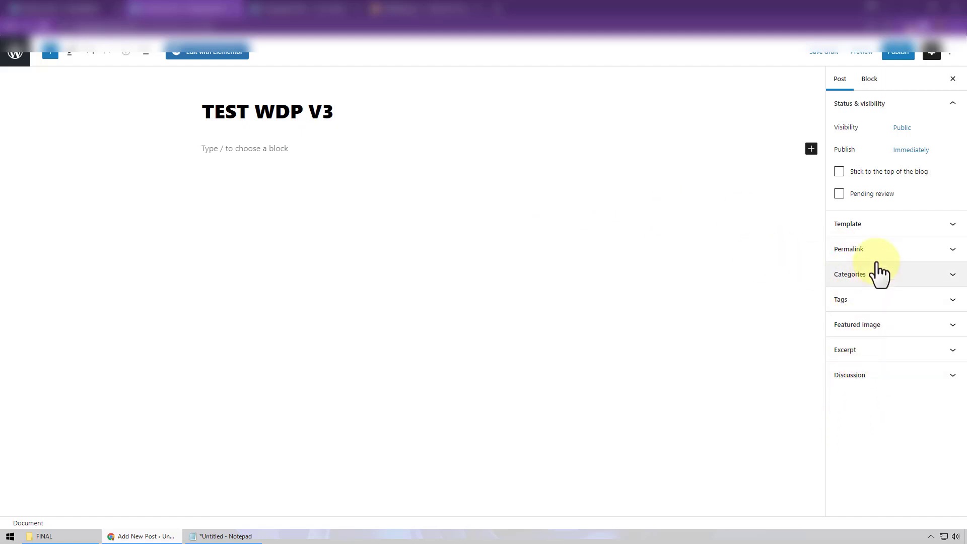
pyautogui.click(884, 223)
pyautogui.click(882, 247)
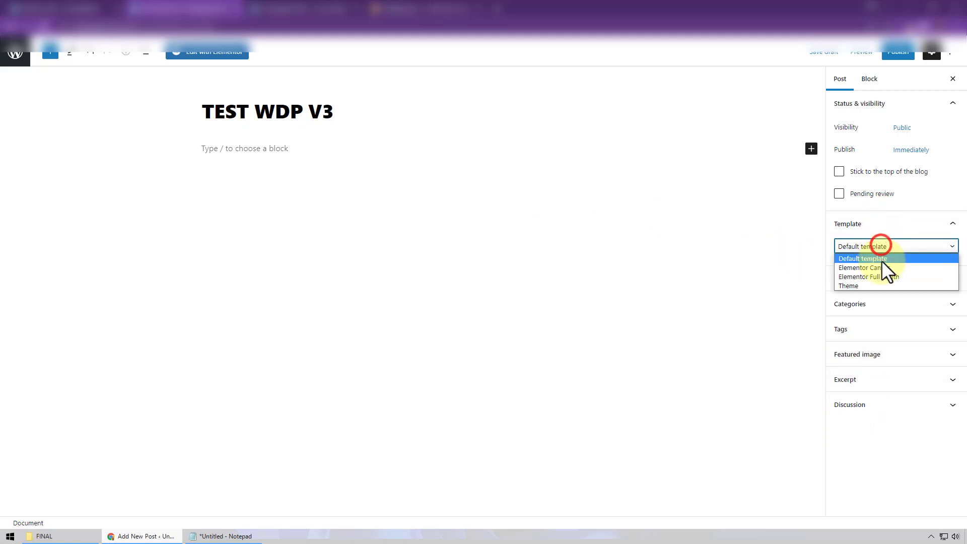
pyautogui.click(882, 266)
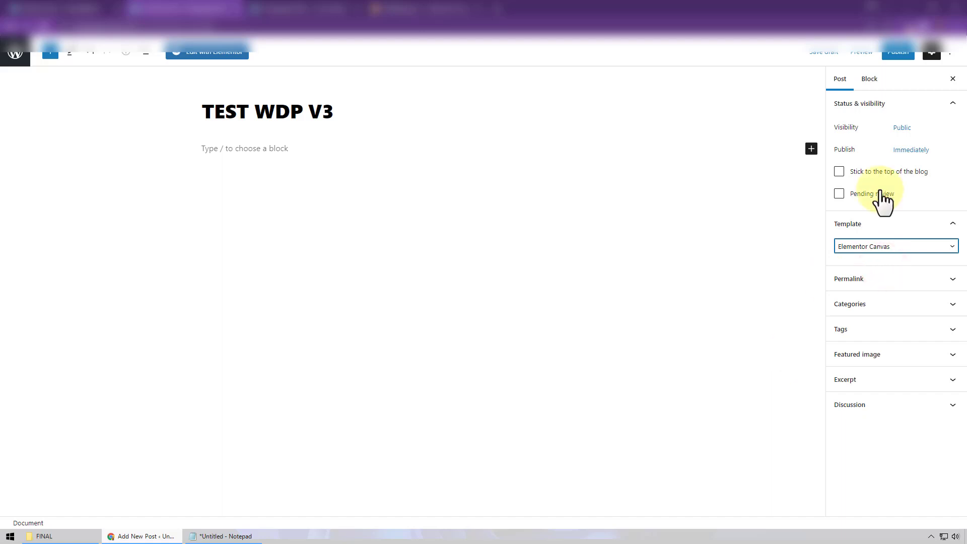
# Step: Publish the post and open it for editing in Elementor
pyautogui.click(899, 52)
pyautogui.click(884, 56)
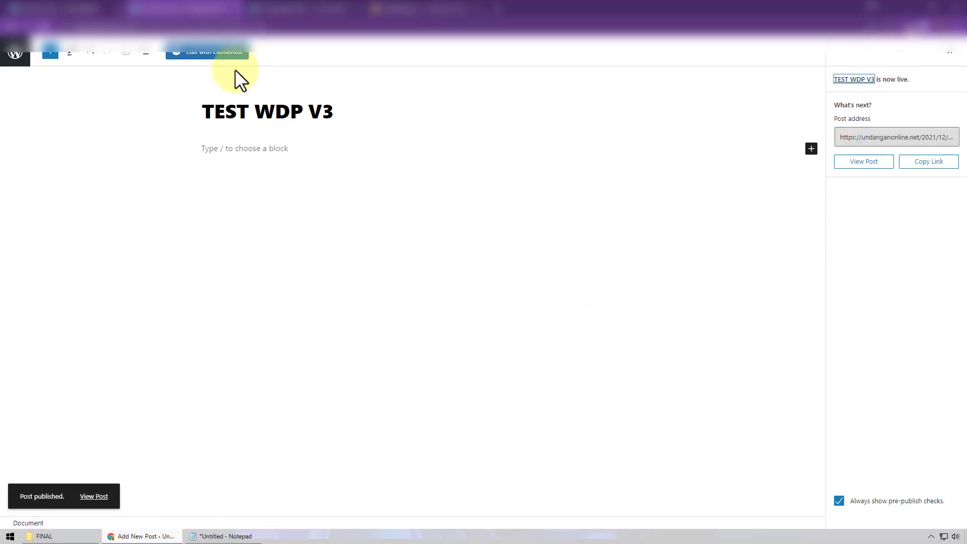
pyautogui.click(190, 52)
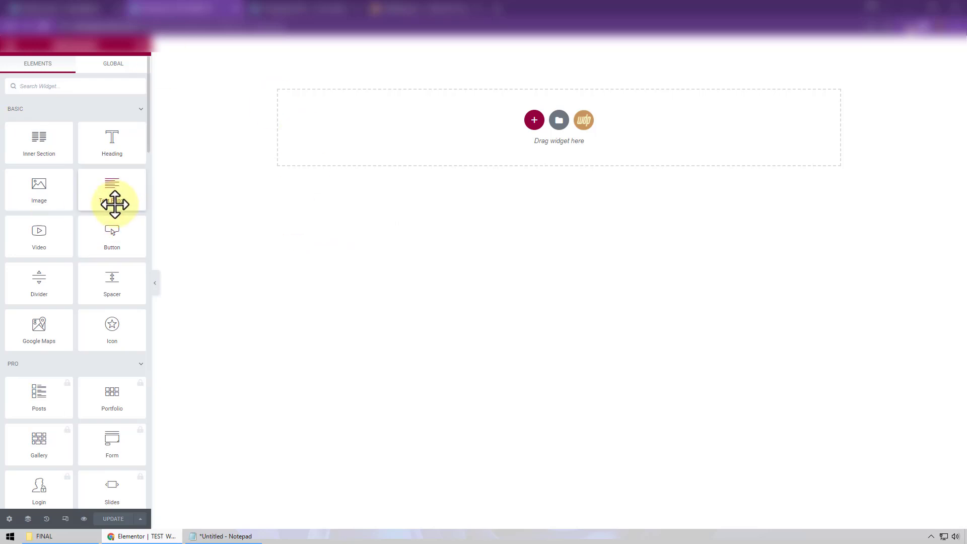
# Step: Examine the WeddingPress widgets in the Elementor widget list and widen the list to three columns
pyautogui.scroll(-2, 130, 243)
pyautogui.scroll(-20, 130, 243)
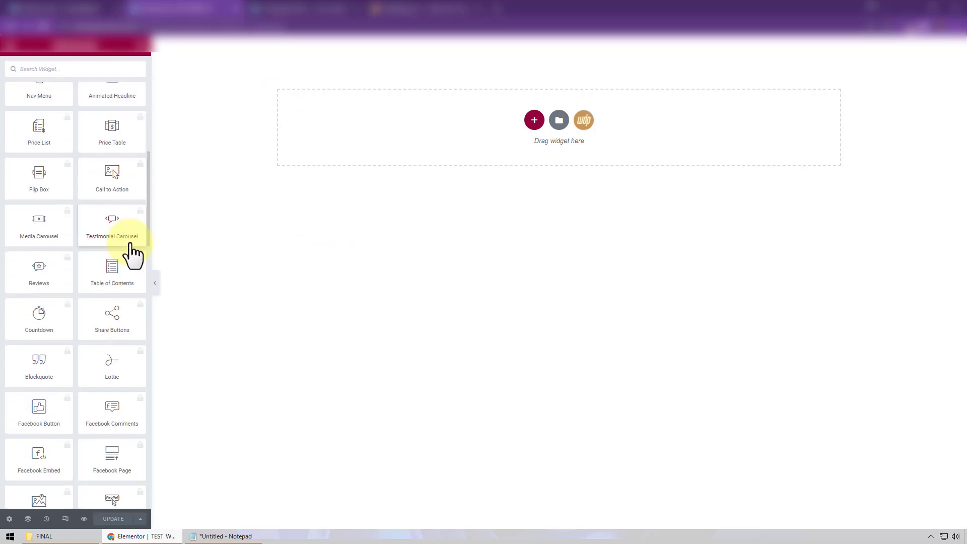
pyautogui.scroll(-15, 130, 243)
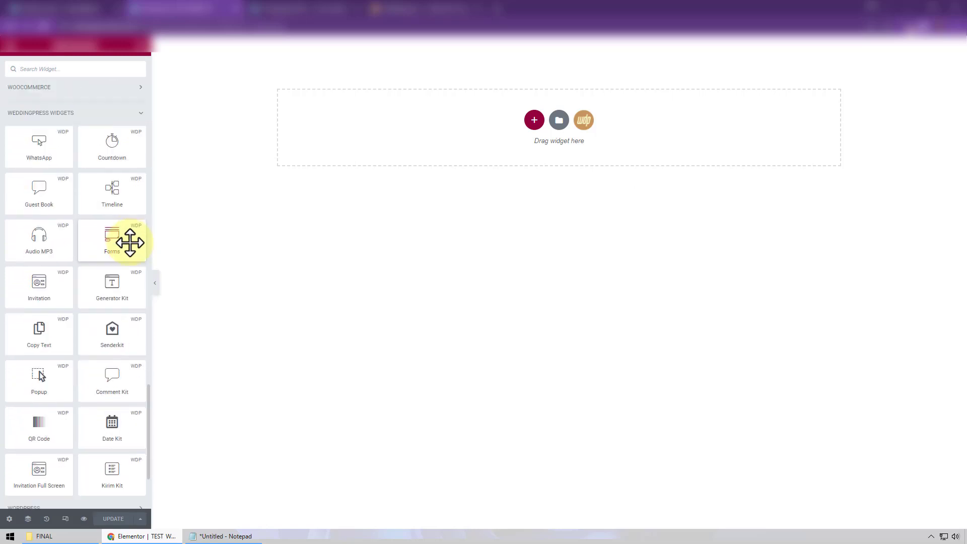
pyautogui.scroll(2, 82, 171)
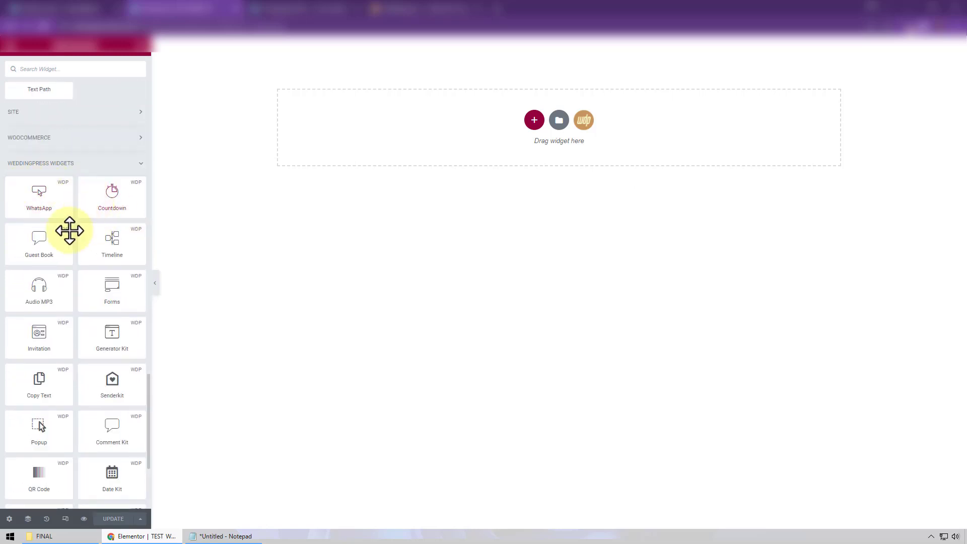
pyautogui.scroll(-2, 53, 306)
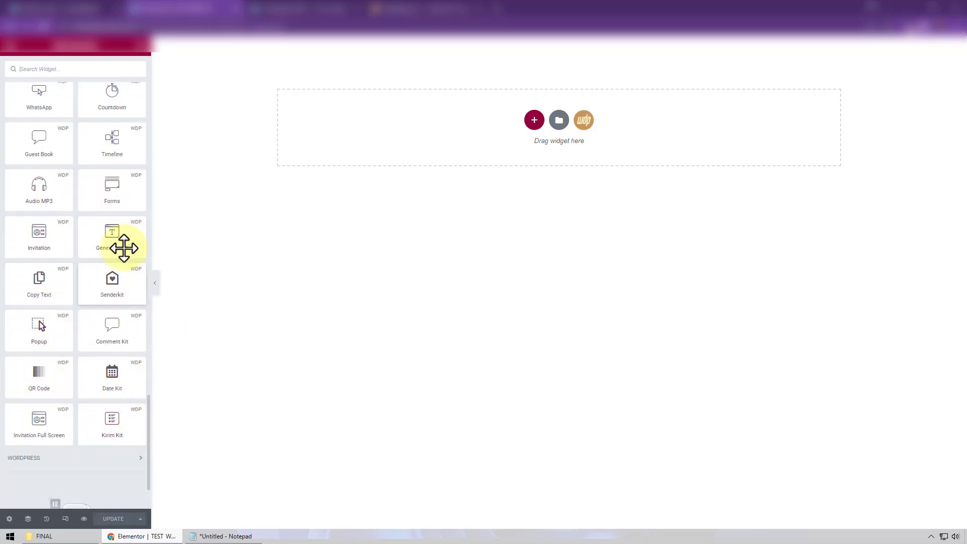
pyautogui.scroll(1, 106, 227)
pyautogui.moveTo(152, 218); pyautogui.dragTo(264, 220)
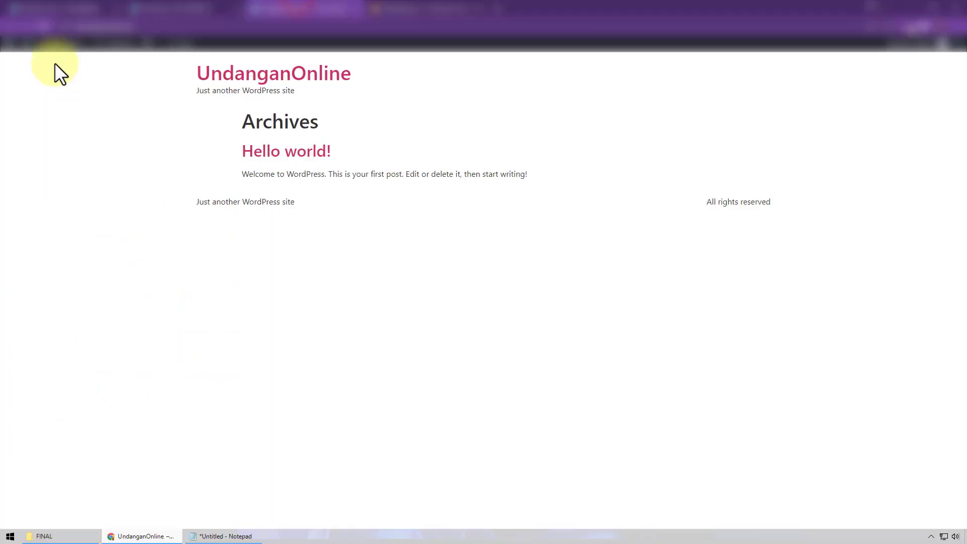
# Step: Open the WeddingPress Widget Manager from the site's dashboard and deactivate the Generator Kit widget
pyautogui.moveTo(48, 44)
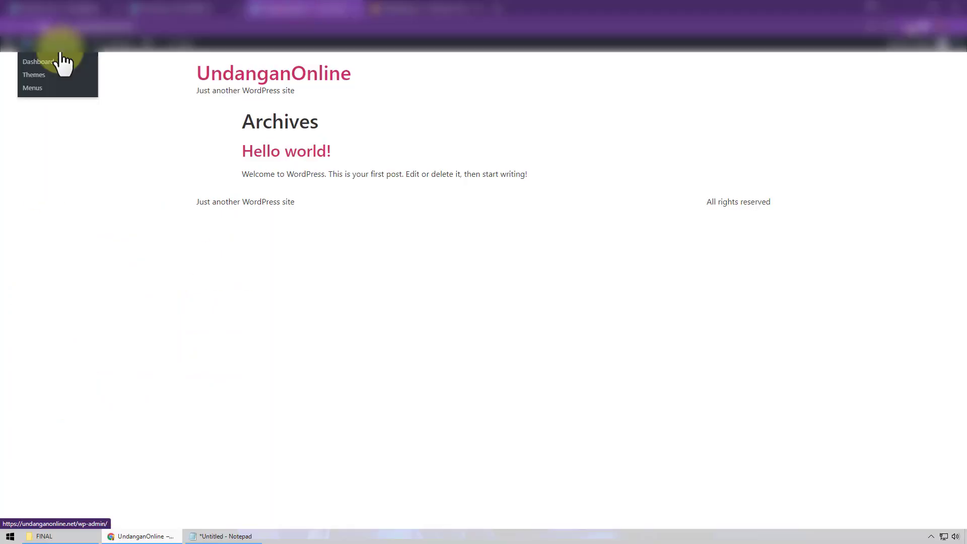
pyautogui.click(60, 62)
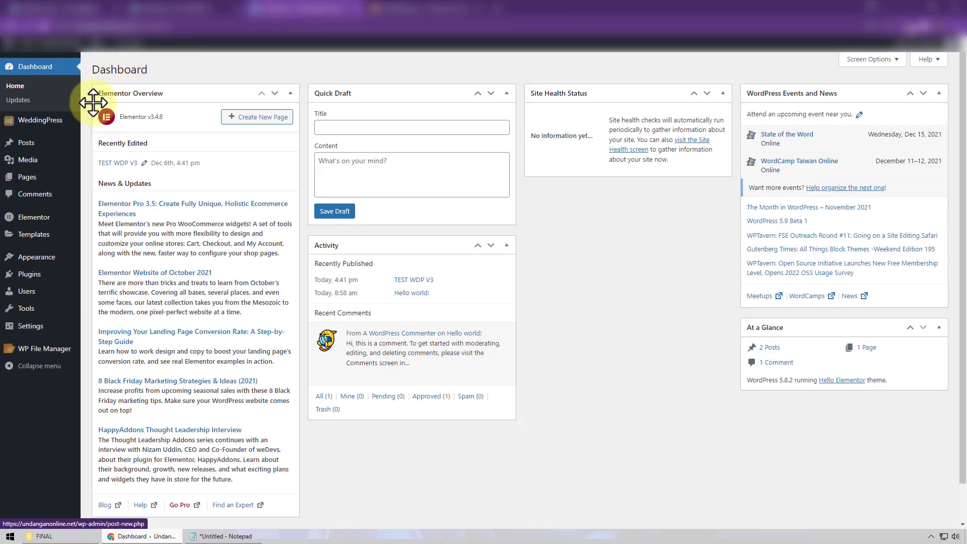
pyautogui.moveTo(56, 117)
pyautogui.click(109, 149)
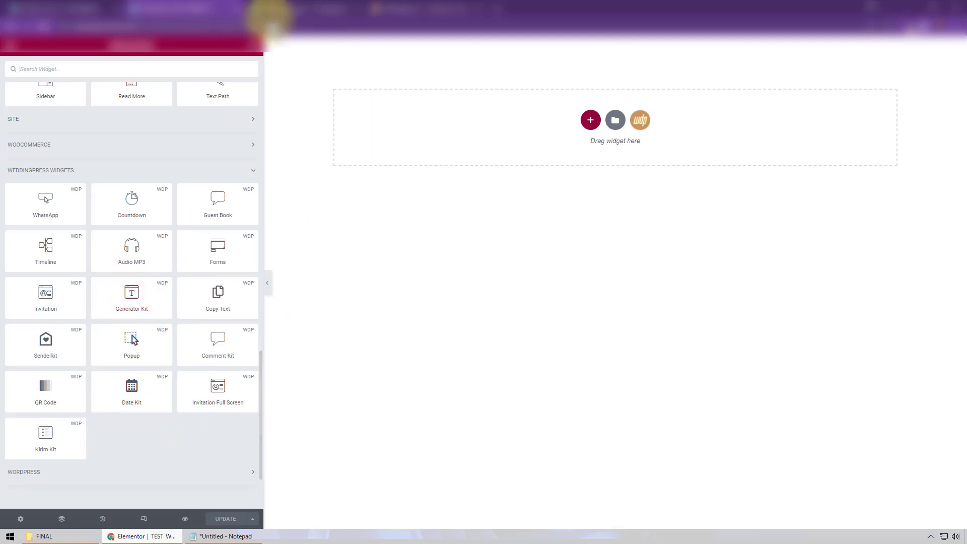
pyautogui.click(302, 8)
pyautogui.scroll(-2, 468, 395)
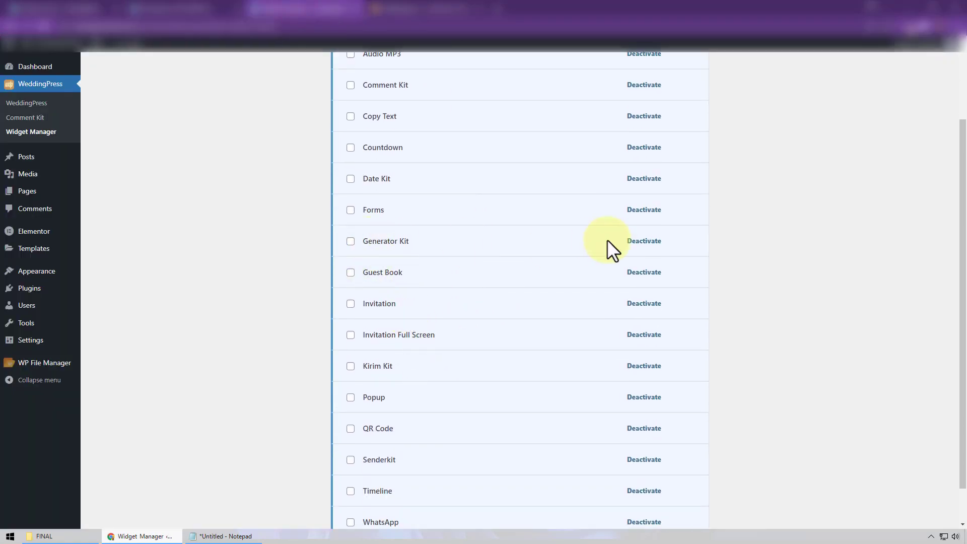
pyautogui.click(642, 238)
# Step: Reload the post's Elementor editor and check the WeddingPress widgets for Generator Kit
pyautogui.click(170, 8)
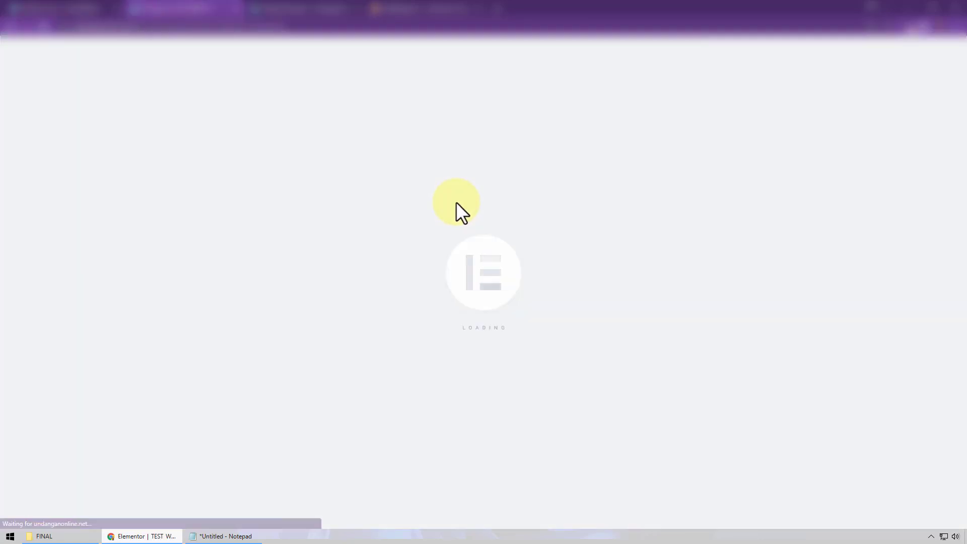
pyautogui.scroll(-2, 192, 325)
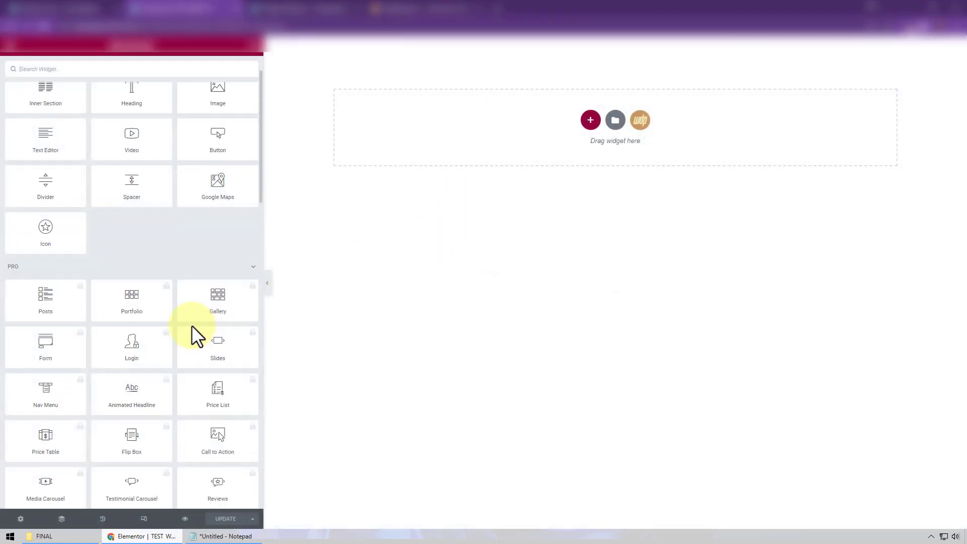
pyautogui.scroll(-10, 191, 325)
pyautogui.scroll(-5, 192, 325)
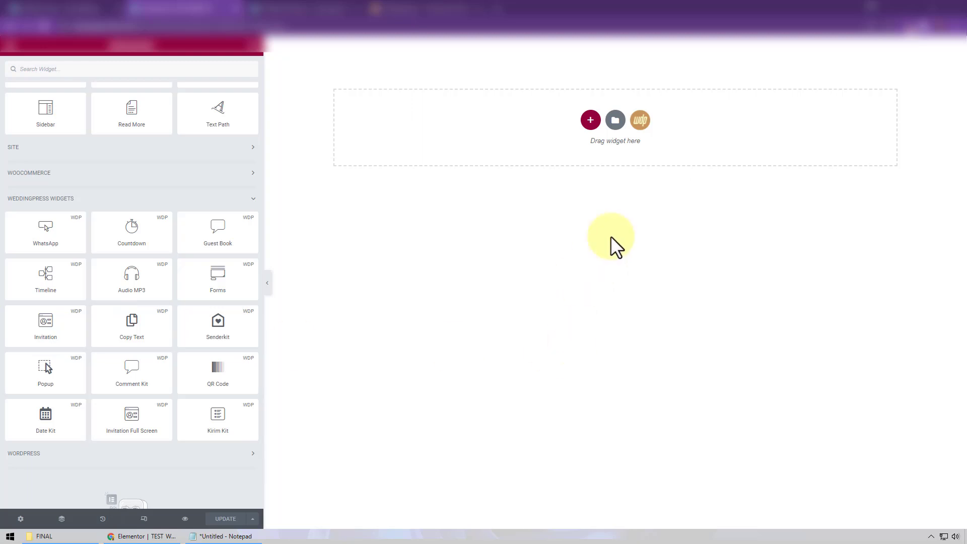
# Step: Open the WeddingPress Library from the empty section and browse the complete template list
pyautogui.click(641, 121)
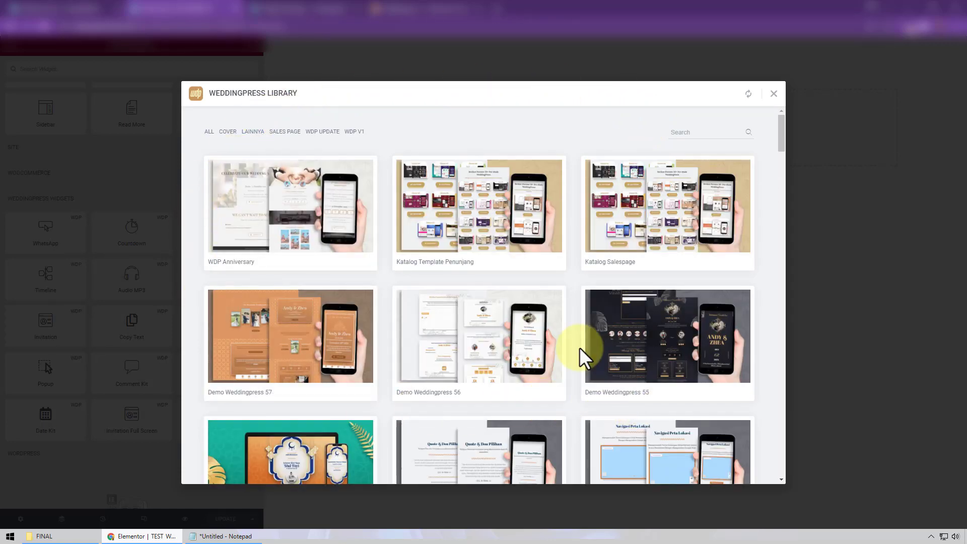
pyautogui.scroll(-15, 580, 348)
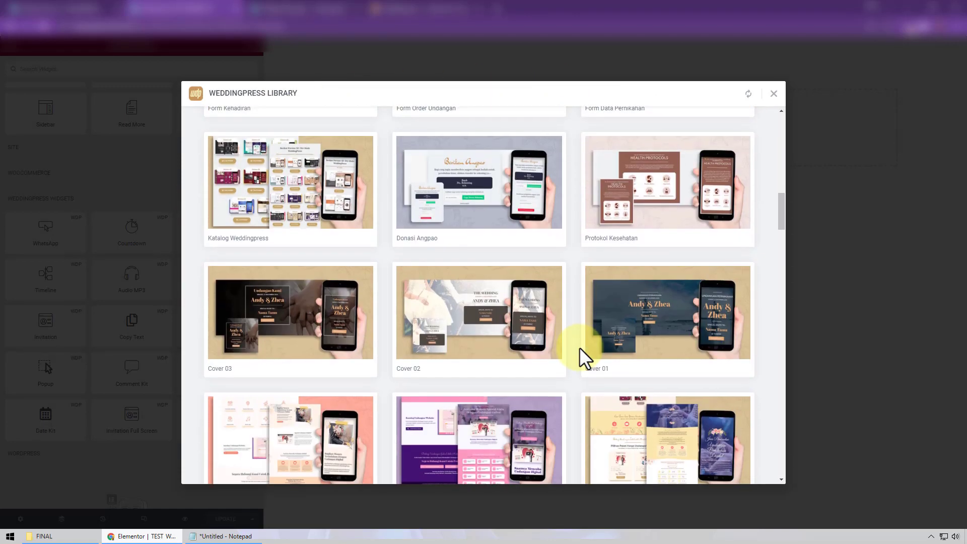
pyautogui.scroll(15, 580, 348)
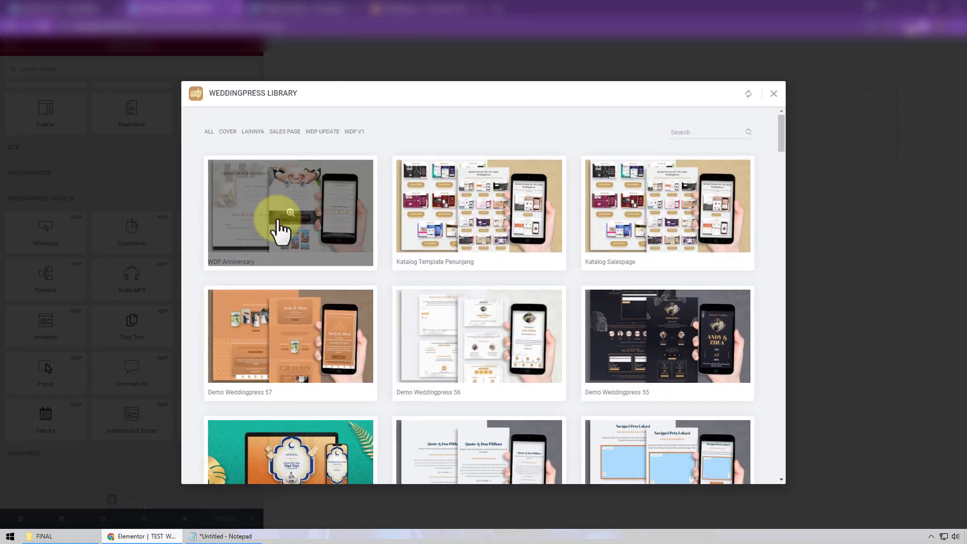
# Step: View the library's Cover, Lainnya, Sales Page, WDP Update and WDP V1 categories, return to all templates and close the library
pyautogui.click(228, 132)
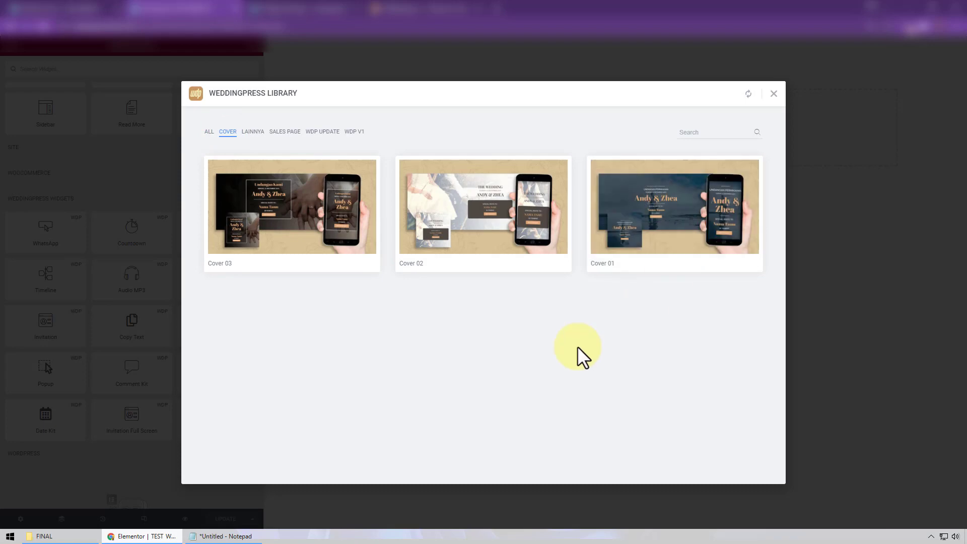
pyautogui.click(247, 132)
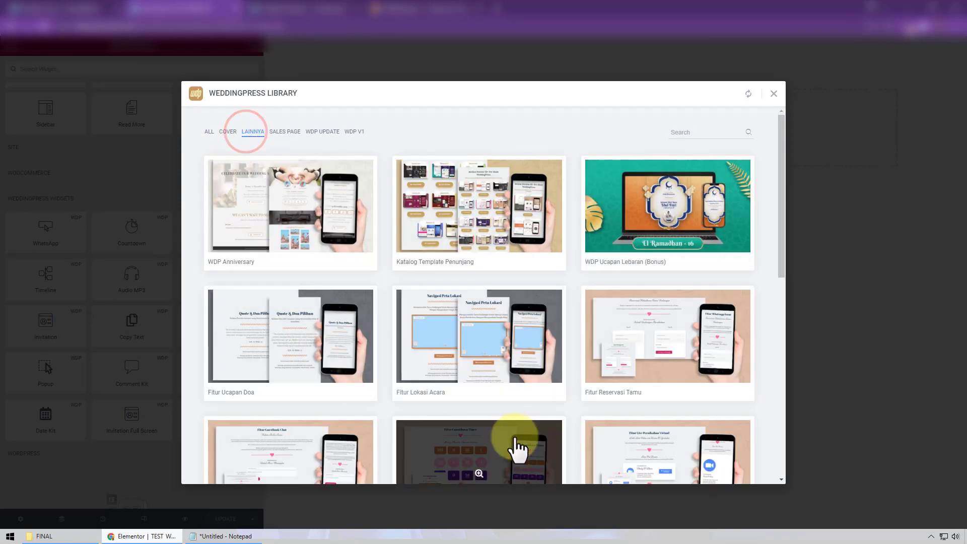
pyautogui.click(292, 132)
pyautogui.click(323, 132)
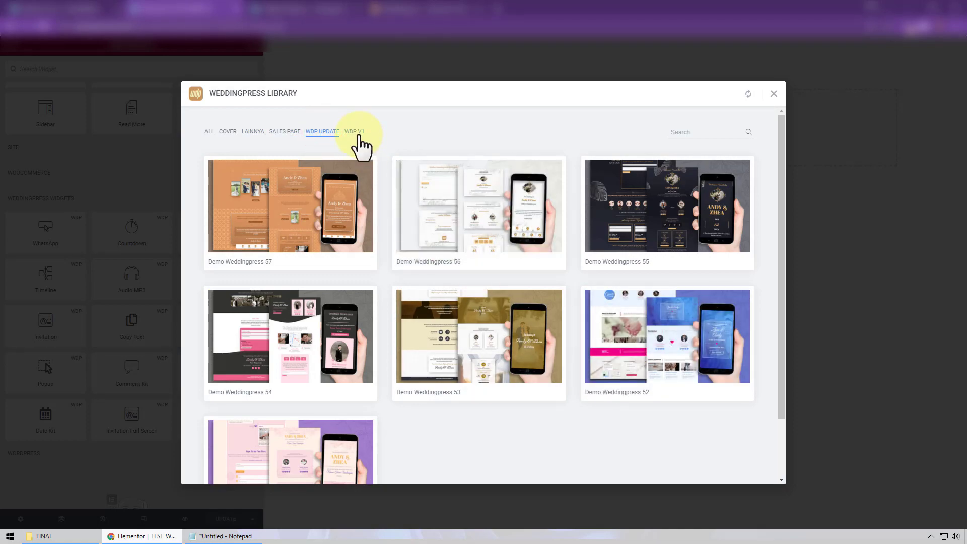
pyautogui.click(356, 132)
pyautogui.scroll(-8, 653, 398)
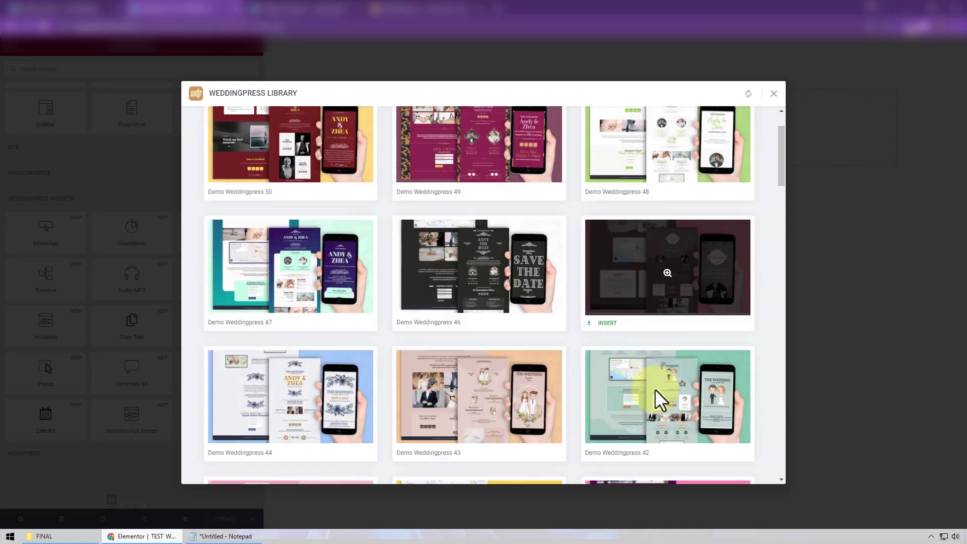
pyautogui.scroll(3, 657, 399)
pyautogui.scroll(6, 554, 302)
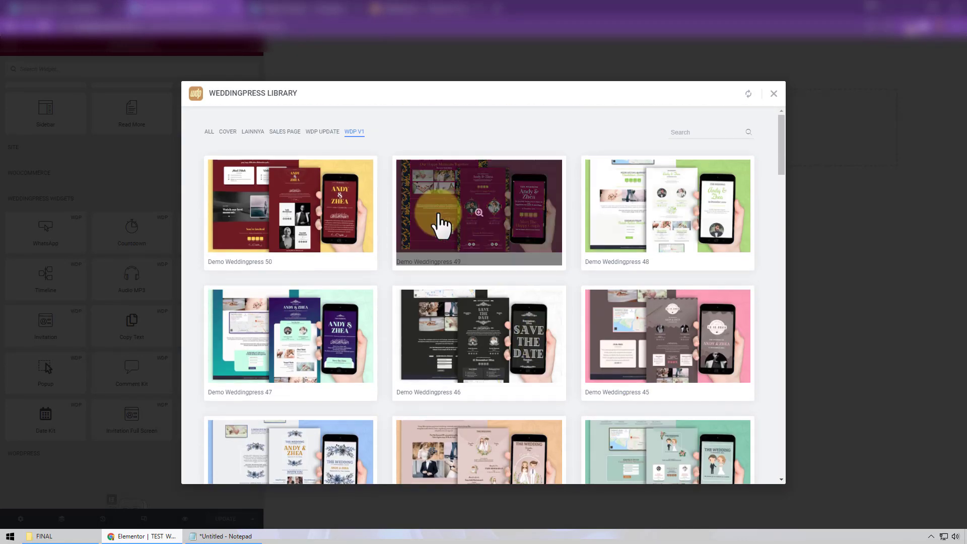
pyautogui.click(209, 132)
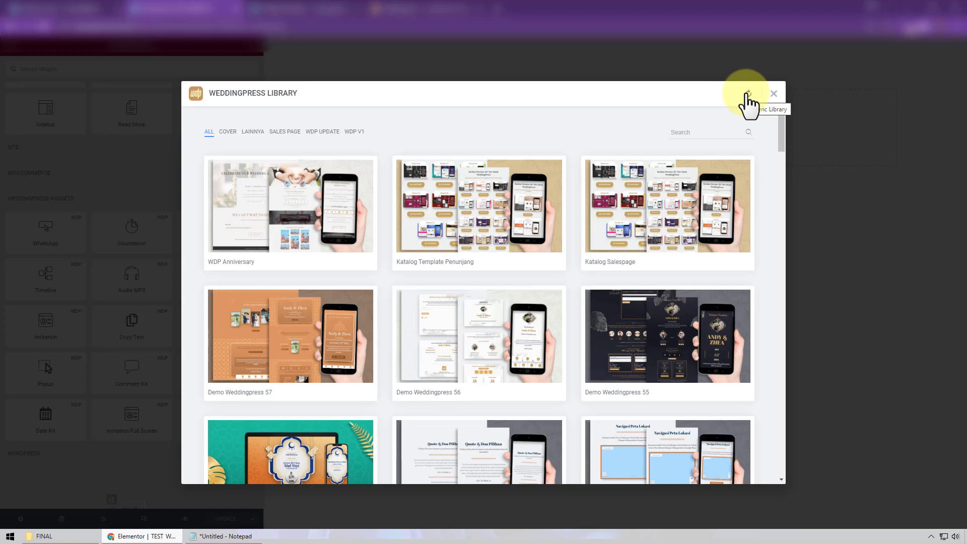
pyautogui.click(775, 95)
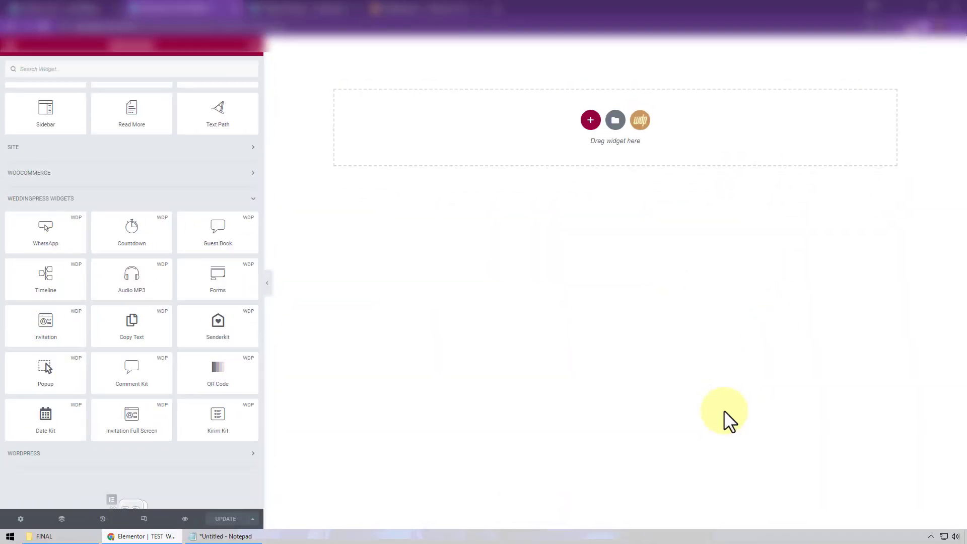
# Step: Refresh the Garudanesia member area and check the WeddingPress V3 license's activation count and registered sites
pyautogui.click(60, 7)
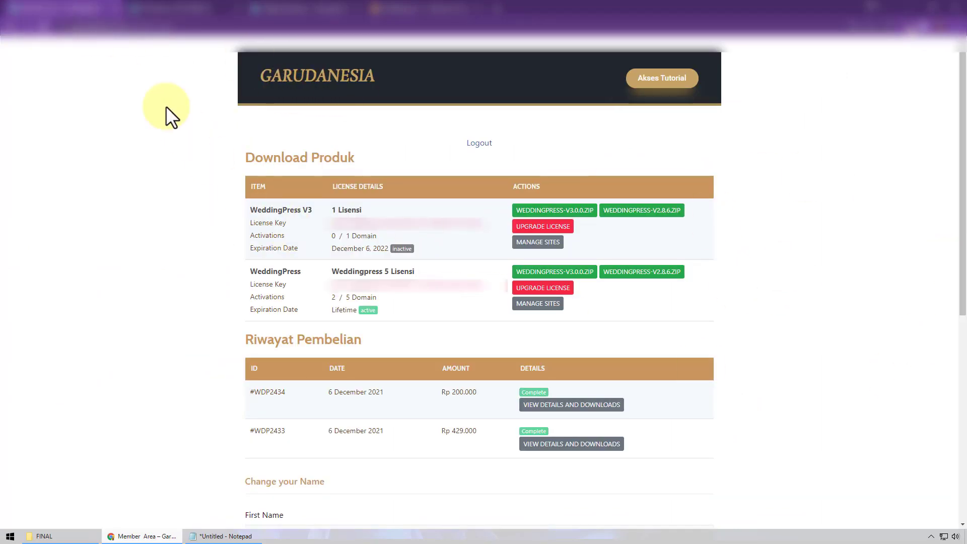
pyautogui.click(46, 30)
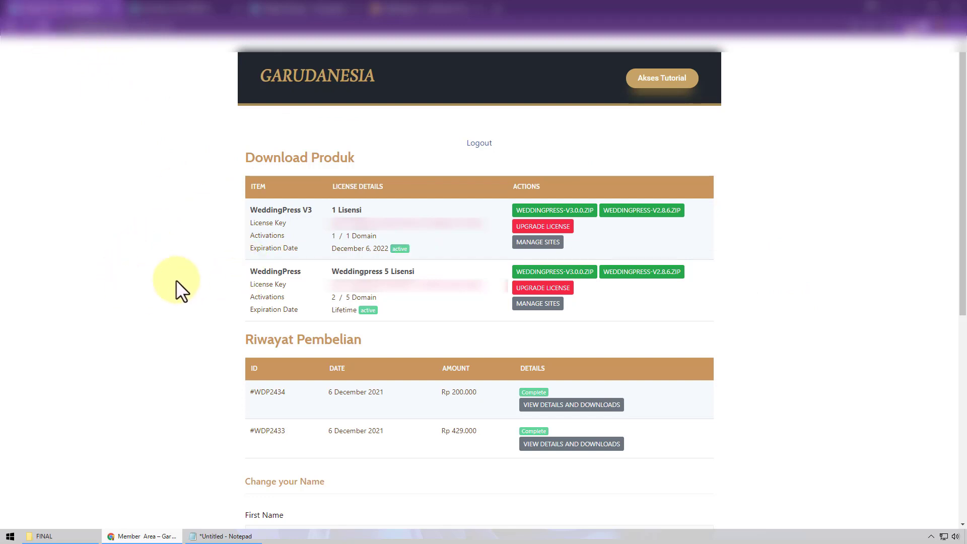
pyautogui.moveTo(331, 235); pyautogui.dragTo(391, 244)
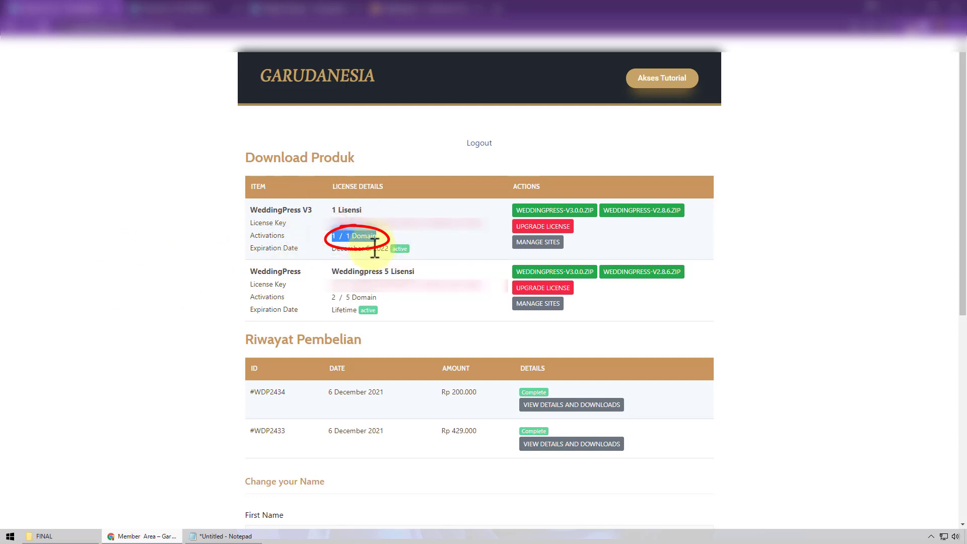
pyautogui.click(336, 247)
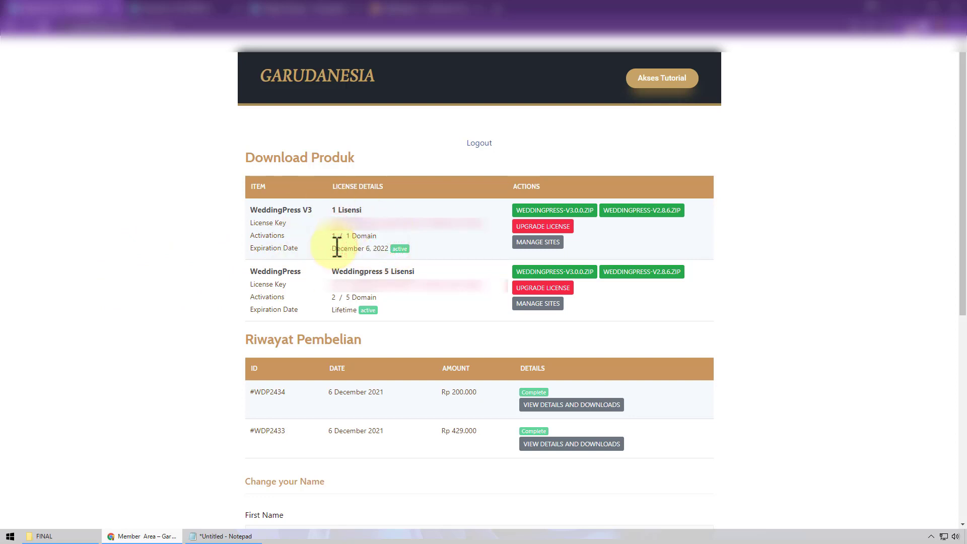
pyautogui.click(538, 243)
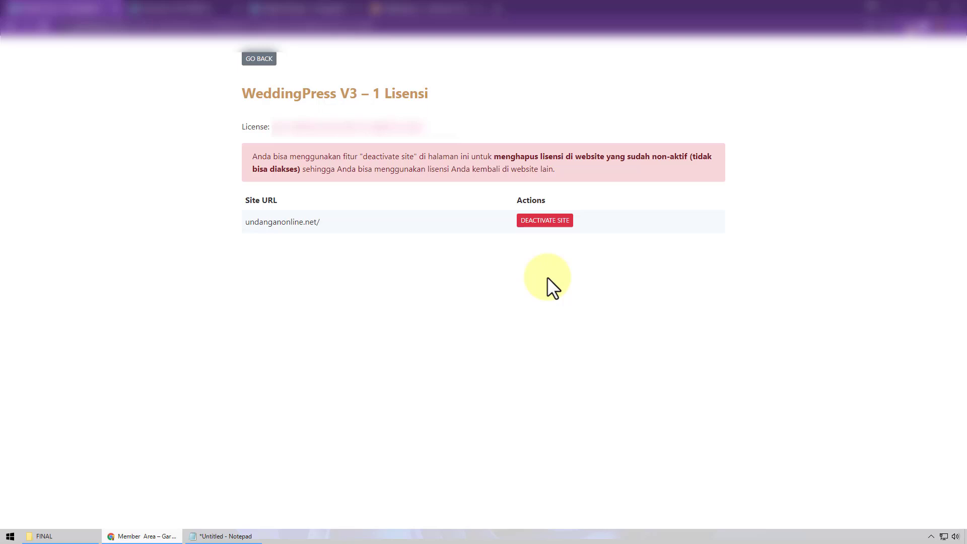
pyautogui.click(244, 58)
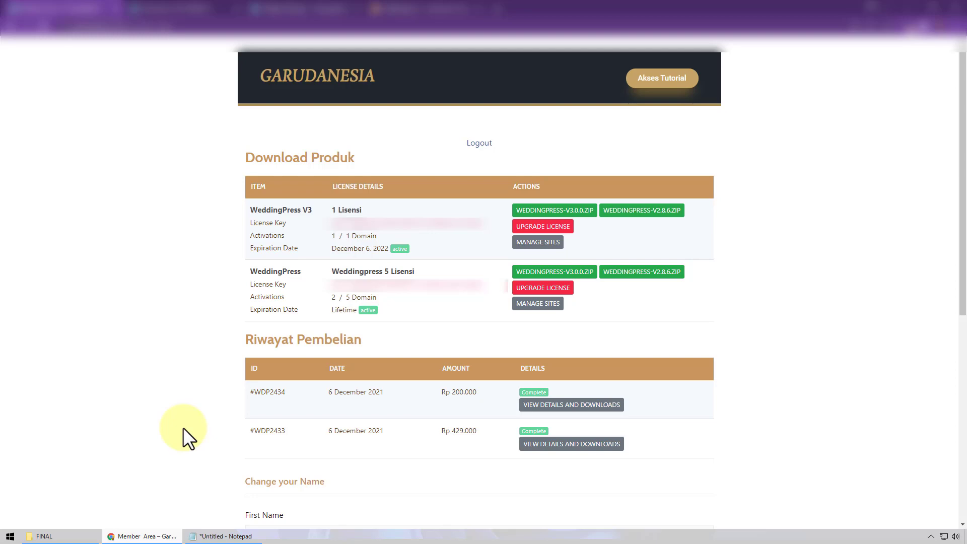
# Step: Switch to the WeddingPress sales page
pyautogui.click(424, 8)
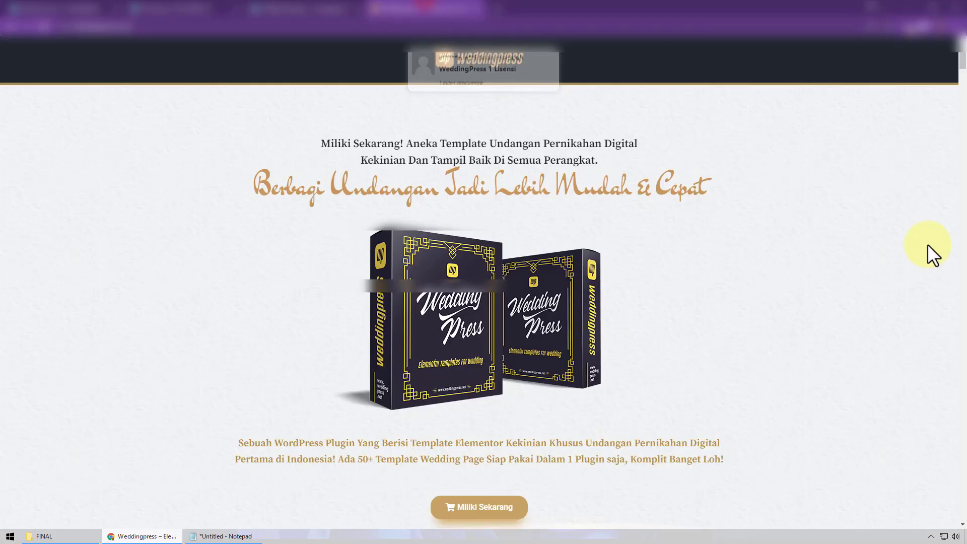